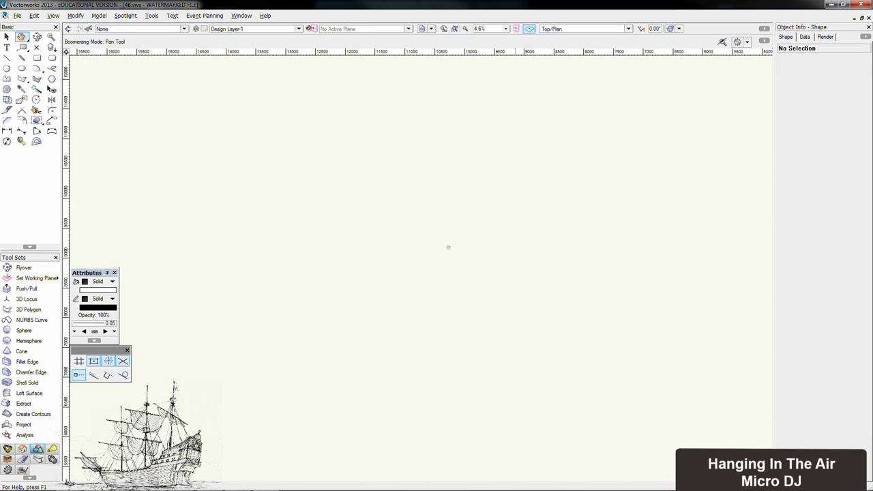
Step: Create an oval 6000 mm wide and 6000 mm high by entering its dimensions numerically
scroll(428, 258, up, 2)
middle_drag(428, 258, 426, 236)
double_click(22, 69)
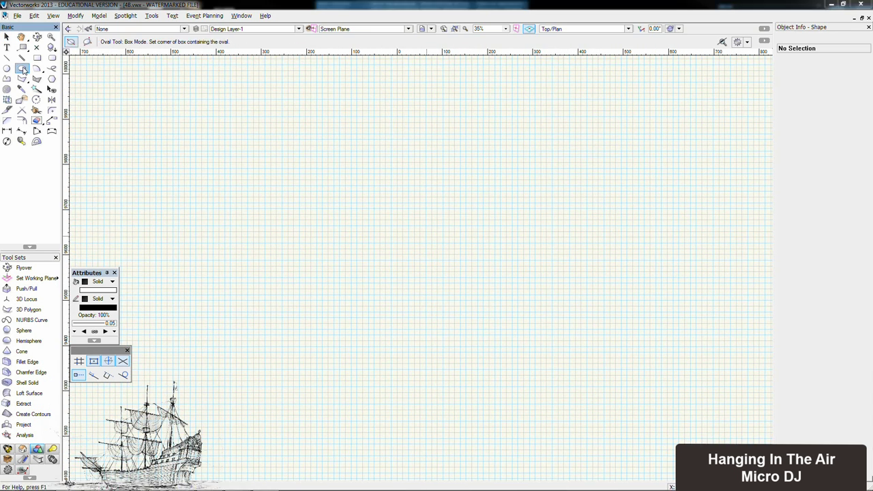
text(6000)
key(Tab)
text(6000)
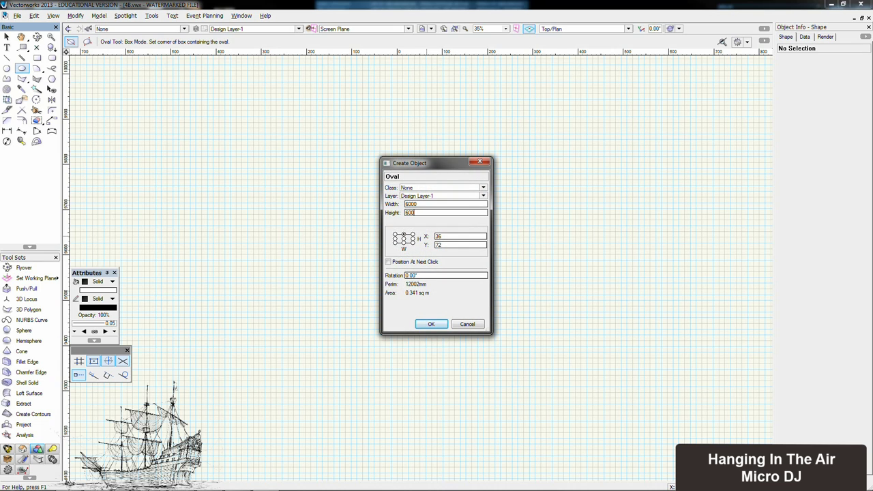
key(Return)
drag(393, 165, 308, 250)
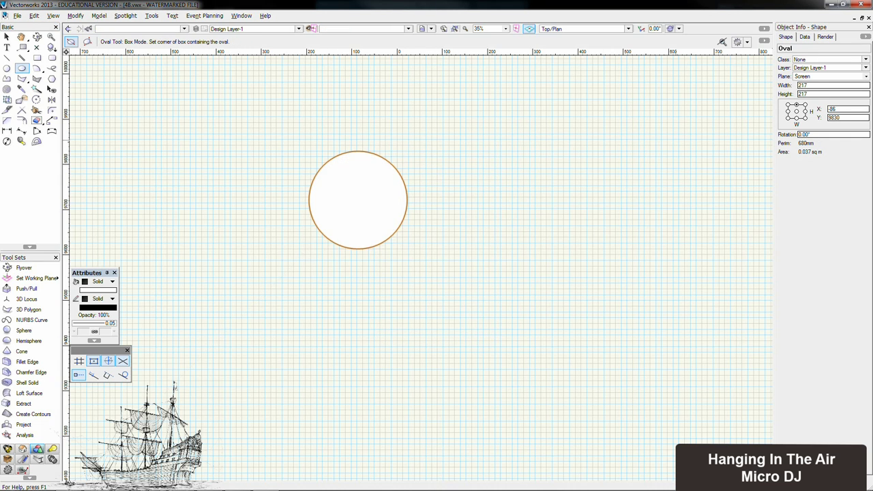
double_click(805, 85)
text(6000)
key(Tab)
text(6000)
key(Return)
scroll(522, 115, down, 7)
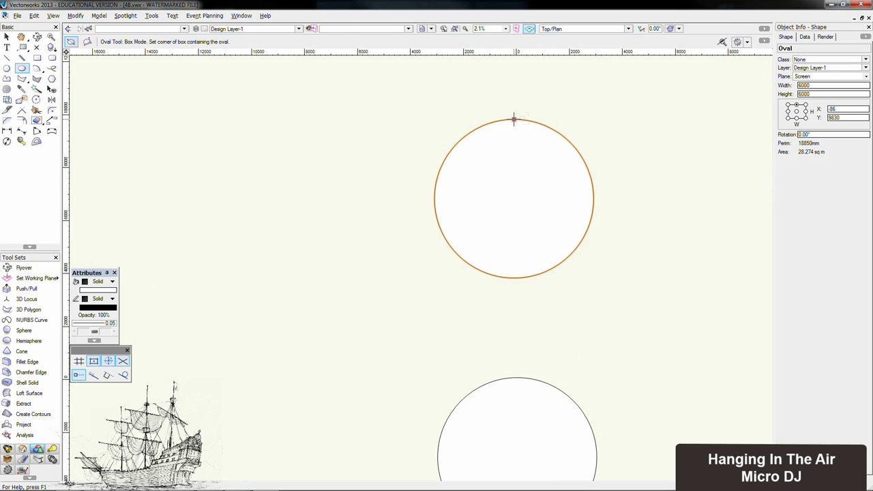
key(x)
click(485, 456)
click(516, 259)
key(Delete)
Step: Set the remaining oval's height to 9000 mm, keeping its 6000 mm width
middle_drag(502, 390, 419, 176)
scroll(418, 176, up, 1)
click(419, 185)
click(822, 93)
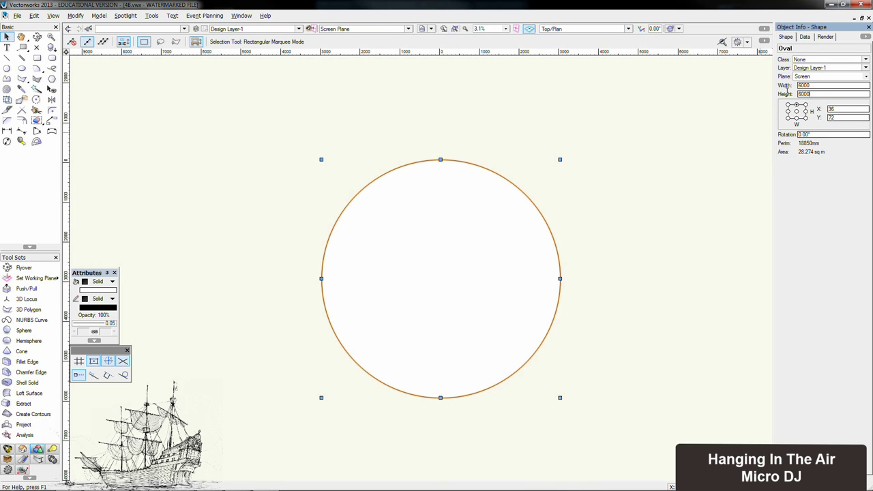
text(1000)
key(Return)
text(0)
key(Return)
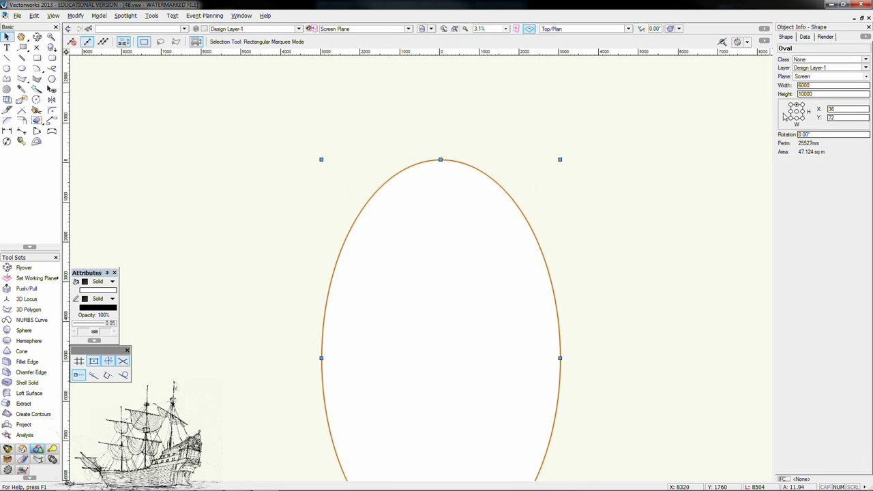
scroll(641, 198, down, 1)
middle_drag(661, 315, 580, 222)
text(9000)
key(Return)
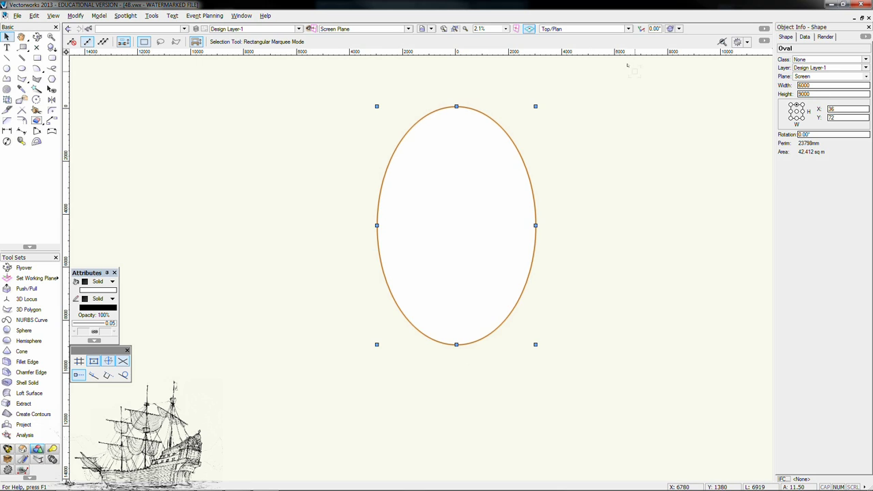
Step: Draw a rectangle over the upper half of the oval, starting from its left quadrant point
click(37, 57)
click(376, 225)
click(545, 225)
shift+click(545, 102)
Step: Clip the oval with the rectangle and delete the rectangle, keeping only the oval's lower half
click(6, 37)
shift+click(471, 325)
right_click(471, 325)
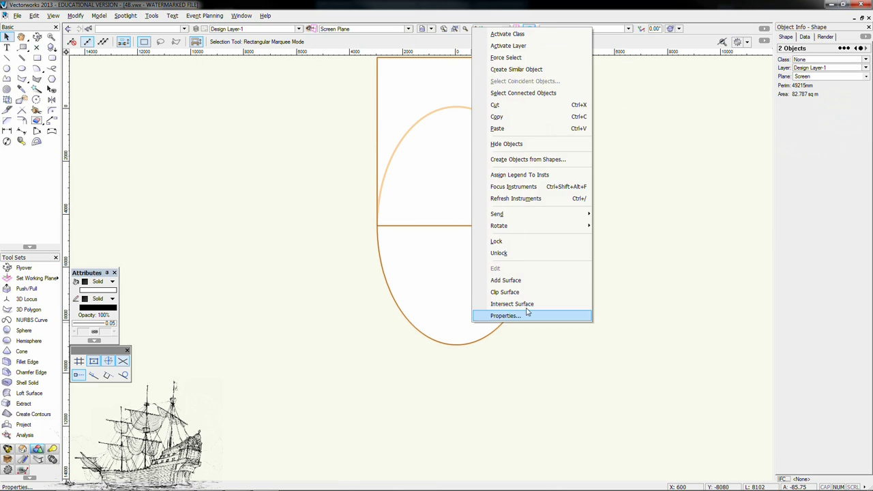
click(520, 292)
click(483, 226)
key(Delete)
Step: Draw a vertical line about 5985 mm long downward from the midpoint of the half-oval's straight top edge
scroll(482, 333, up, 2)
click(6, 58)
click(431, 75)
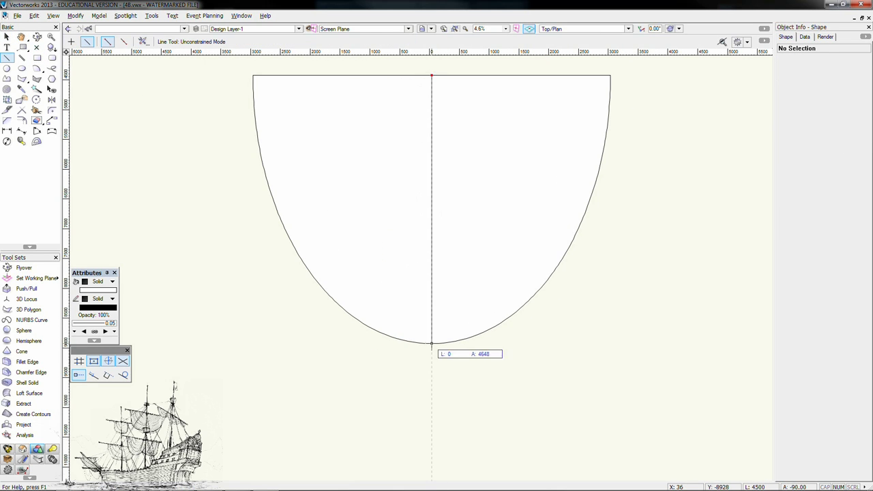
click(431, 431)
key(x)
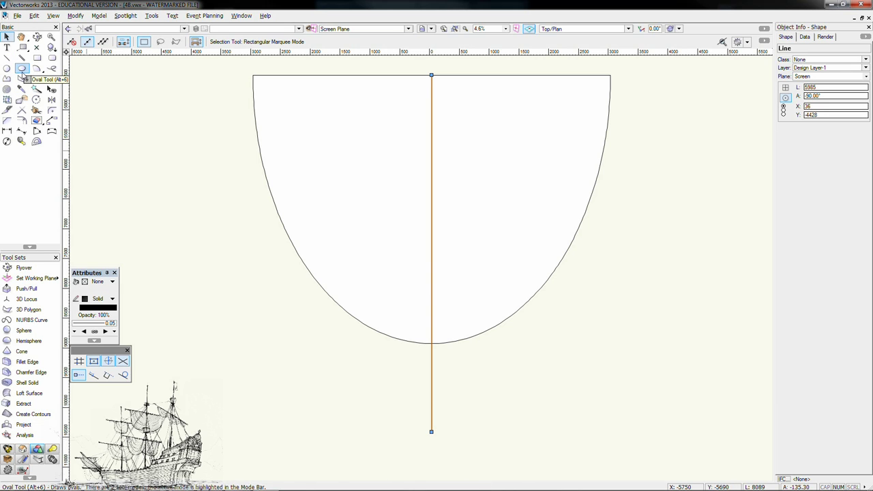
click(7, 68)
click(342, 307)
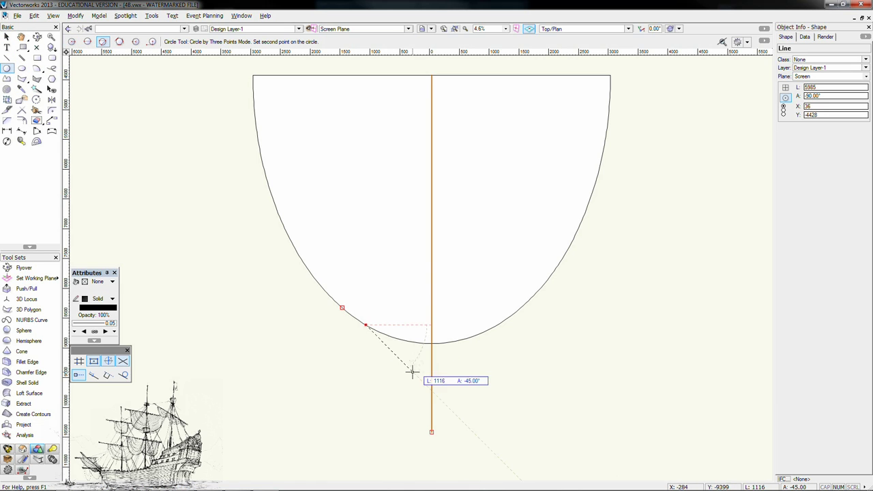
click(431, 431)
scroll(416, 383, up, 3)
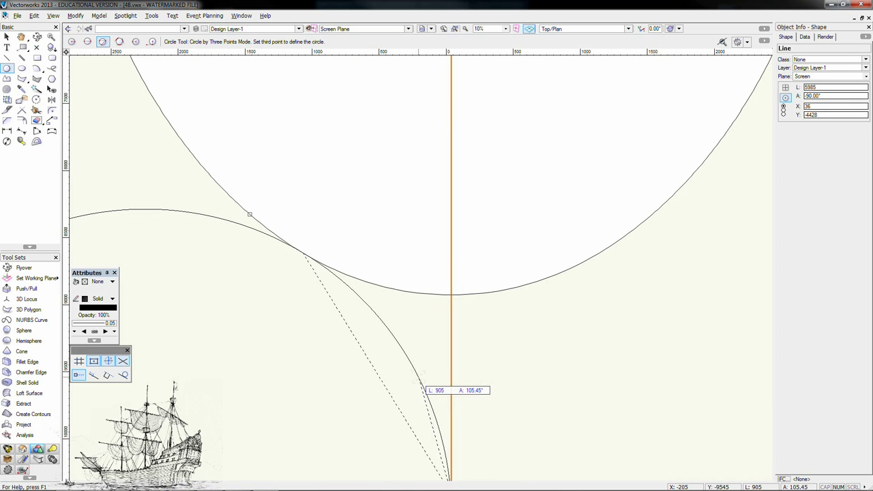
key(Escape)
Step: Draw a rectangle 50 mm wide and about 1652 mm high on the left side of the line, from its lower end
middle_drag(419, 377, 414, 326)
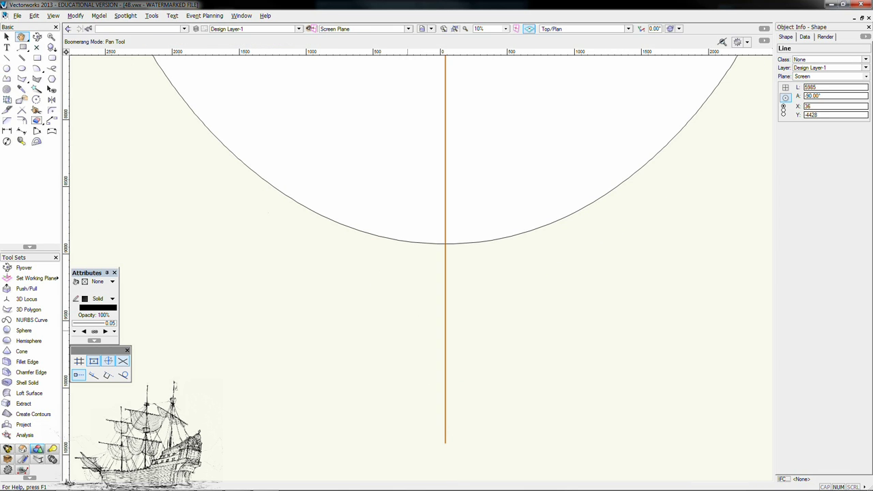
key(4)
click(445, 443)
click(444, 221)
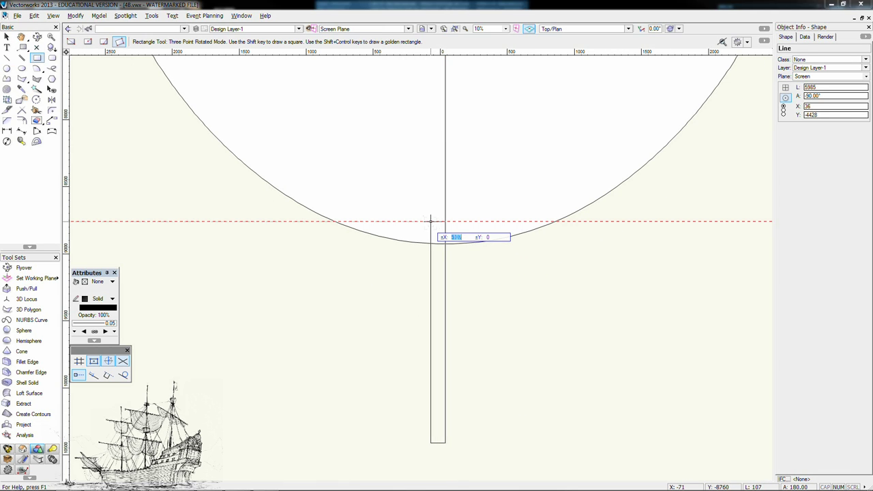
click(438, 225)
Step: Draw a three-point circle of about 2458 mm radius through the hull curve and the thin rectangle's lower-left corner
key(6)
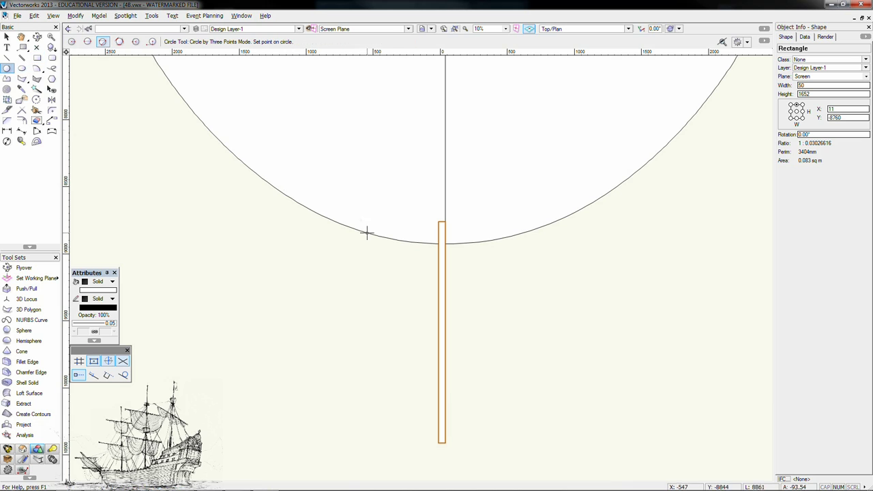
click(292, 196)
click(440, 442)
click(382, 286)
Step: Draw a rectangle about 1169 by 1839 mm from the circle's contact point to the line's lower end and send it to back
key(4)
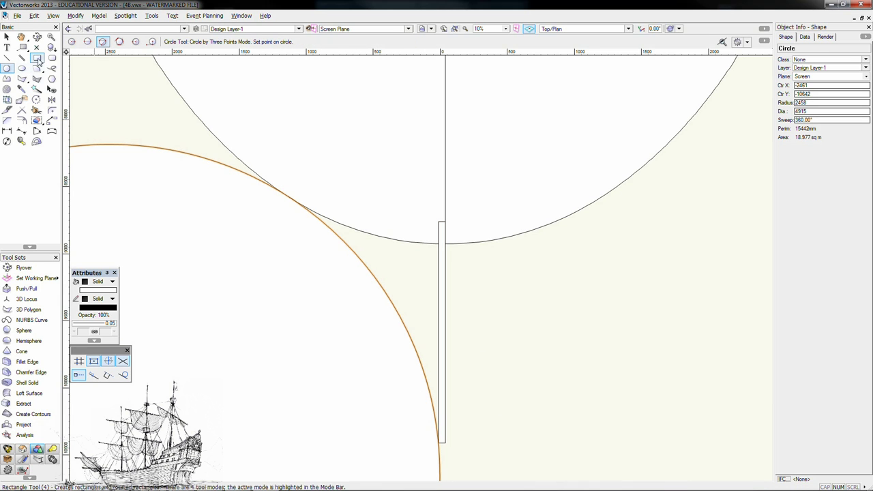
click(289, 196)
click(445, 196)
click(440, 442)
key(ctrl+b)
Step: Clip the new rectangle with the circle and delete the circle, leaving a concave keel piece
key(x)
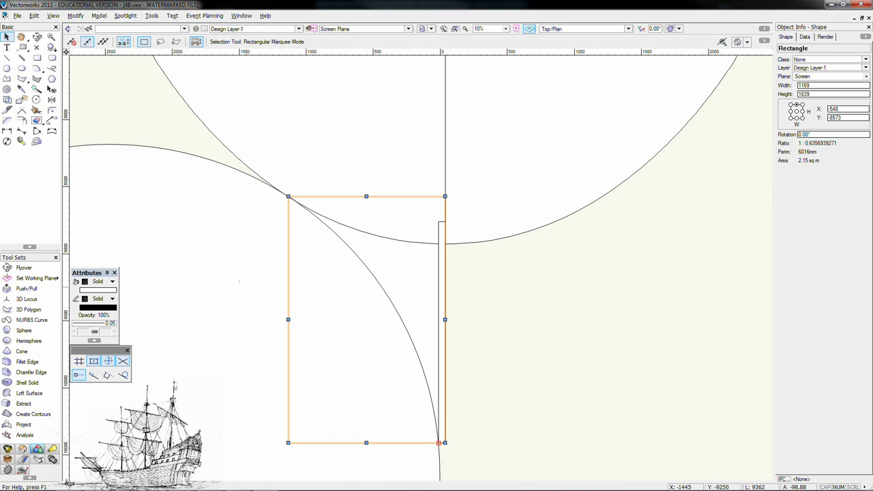
shift+click(244, 297)
right_click(244, 297)
click(290, 172)
key(Delete)
Step: Add the keel piece, the half-oval and the thin rectangle together into one surface
click(396, 273)
shift+click(439, 235)
right_click(438, 236)
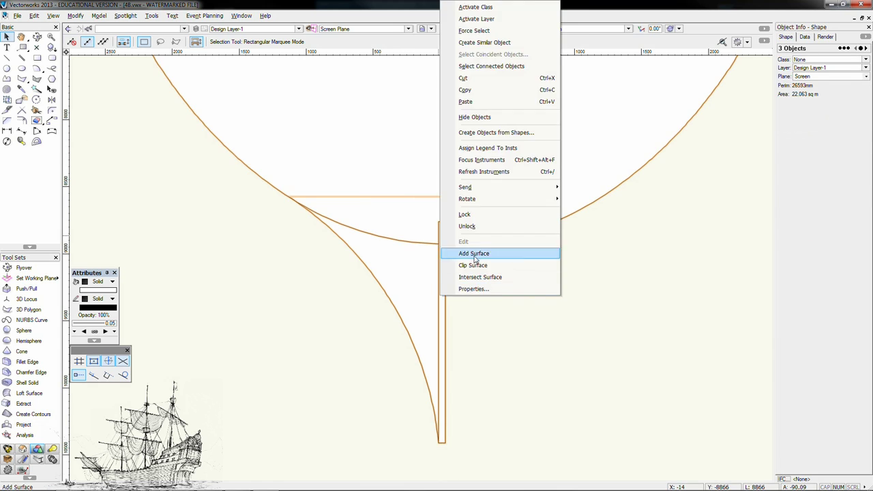
click(475, 255)
Step: Mirror a duplicate of the combined shape across the vertical centre line
scroll(480, 323, down, 3)
middle_drag(481, 321, 434, 327)
key(equal)
click(427, 129)
click(427, 215)
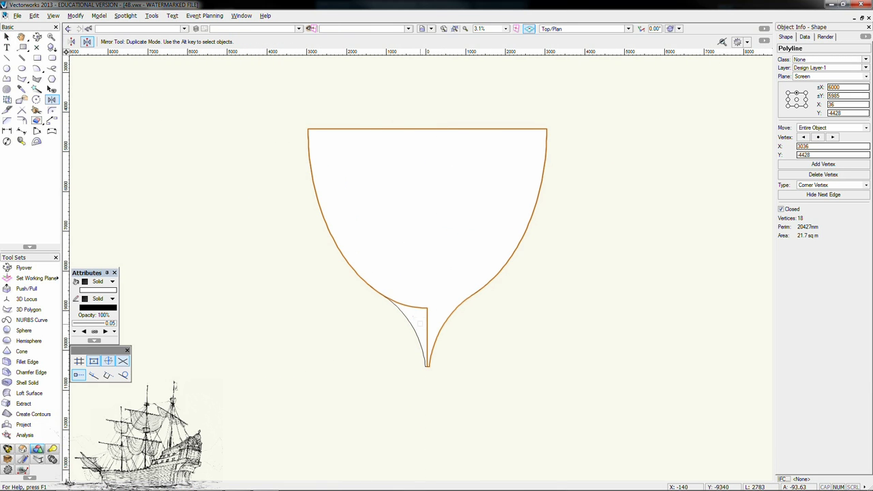
Step: Add the original and mirrored shapes together into one symmetrical hull profile
key(x)
key(x)
click(408, 319)
right_click(409, 318)
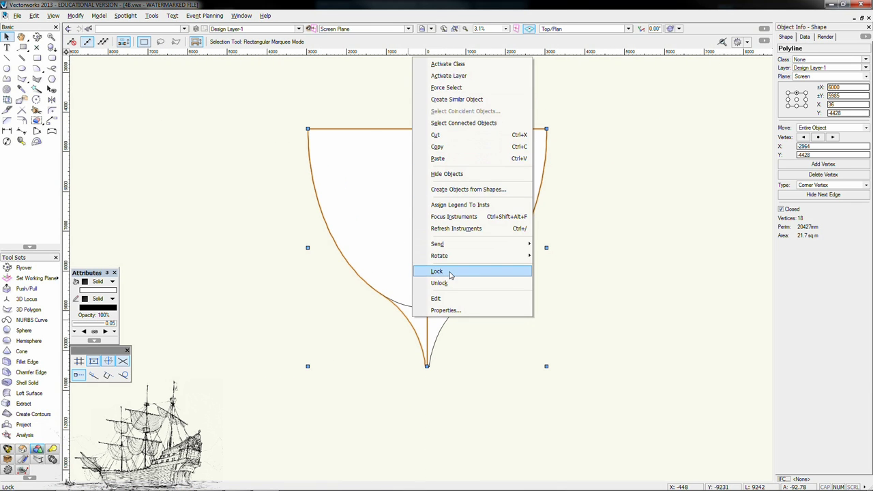
click(387, 262)
right_click(387, 262)
shift+click(407, 314)
right_click(408, 313)
click(431, 270)
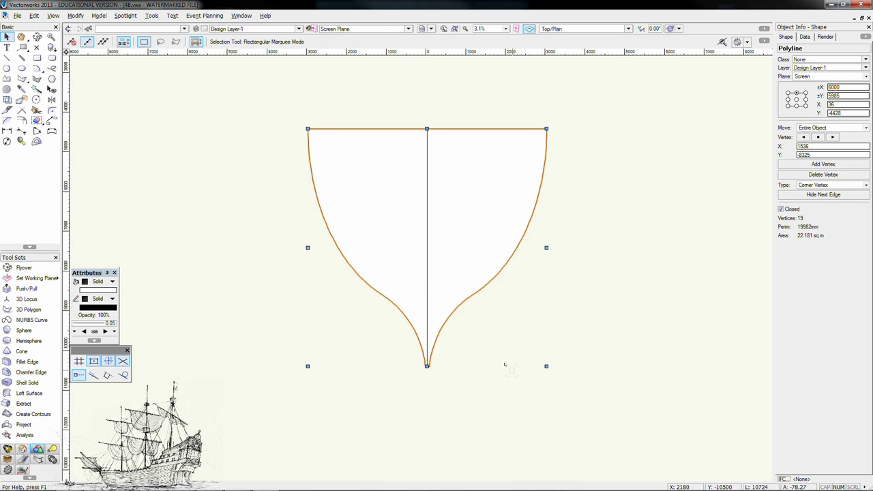
Step: Delete the vertical centre line running through the hull profile
click(74, 16)
click(194, 63)
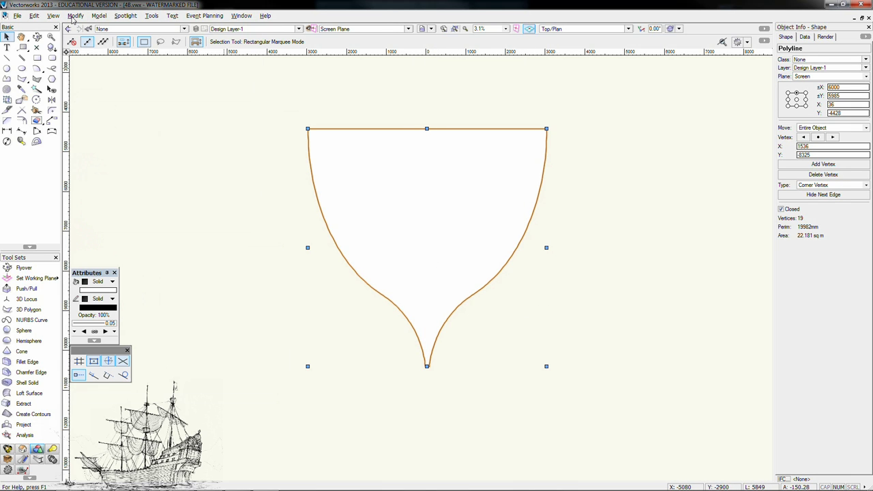
click(423, 83)
drag(411, 93, 441, 395)
key(Delete)
Step: Convert the hull profile to a NURBS curve and stand it upright, using the left isometric view
click(402, 293)
click(75, 15)
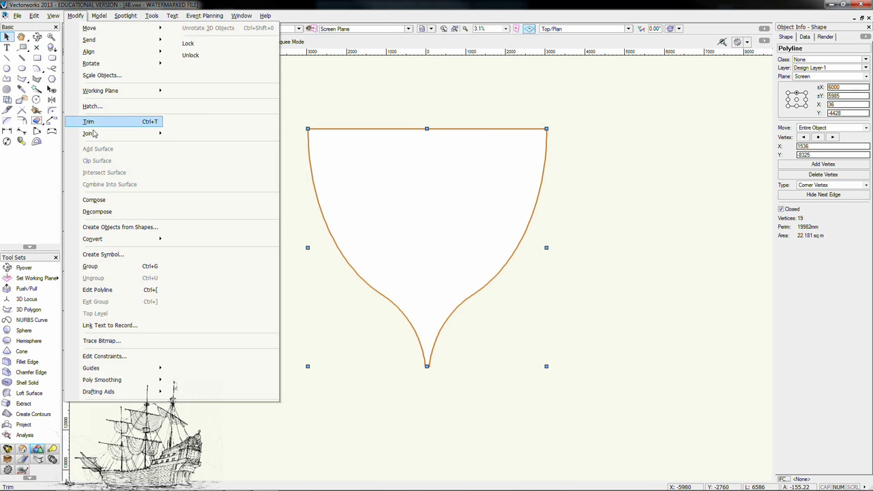
mouse_move(123, 241)
click(335, 329)
key(1)
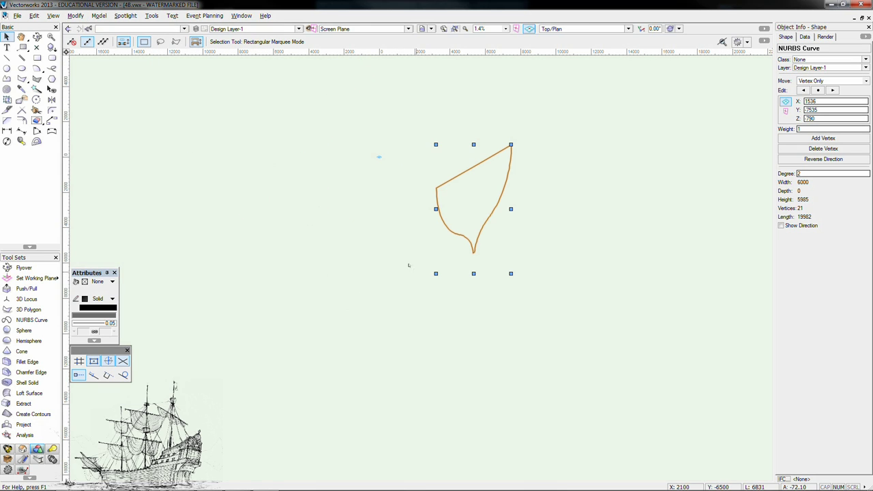
Step: Move the upright NURBS curve along Y in plan view to about Y 4071 mm, just above the origin
key(0)
drag(400, 85, 379, 85)
scroll(389, 146, down, 1)
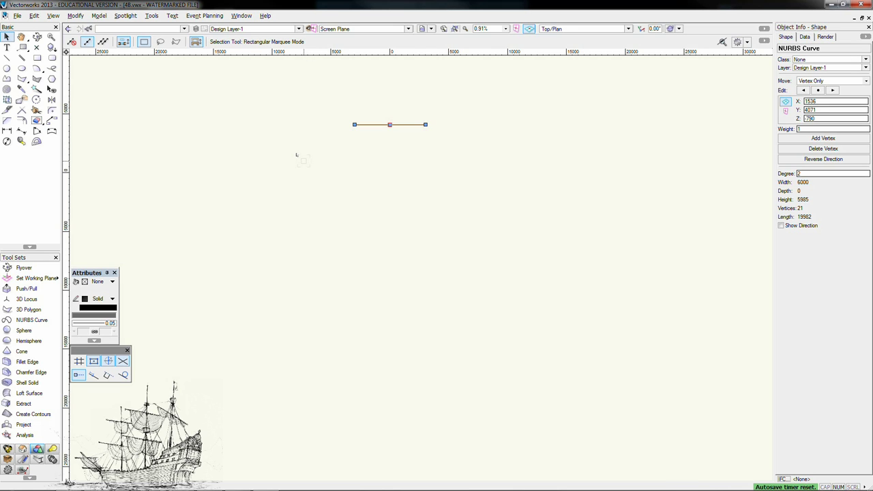
key(KP_1)
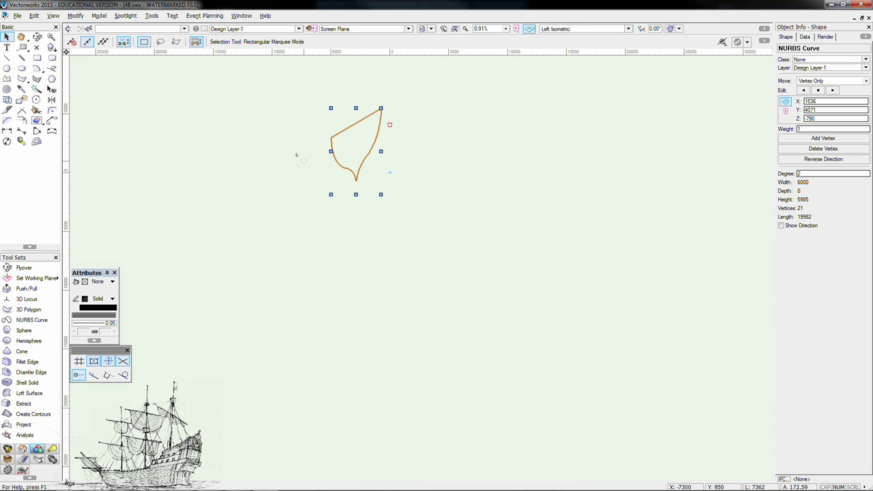
key(KP_0)
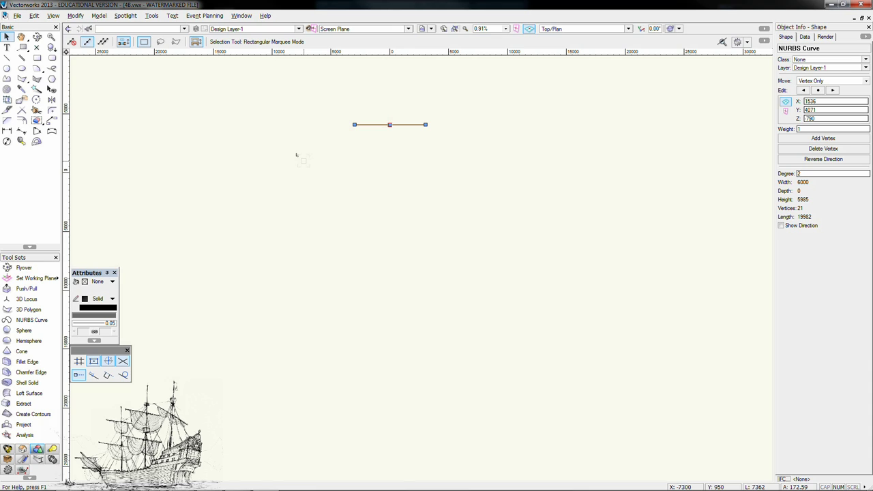
Step: Examine the Duplicate Array settings and the available array shapes for the hull curve without applying them
click(34, 16)
click(65, 141)
drag(399, 157, 576, 111)
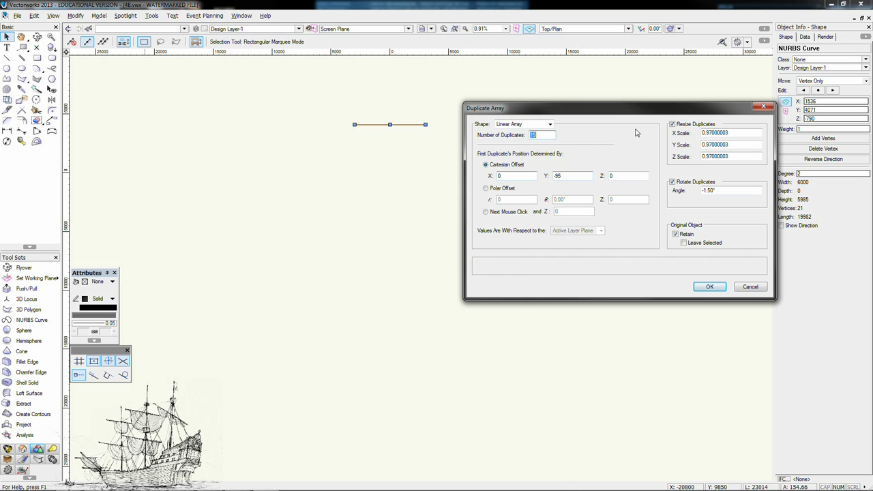
click(533, 129)
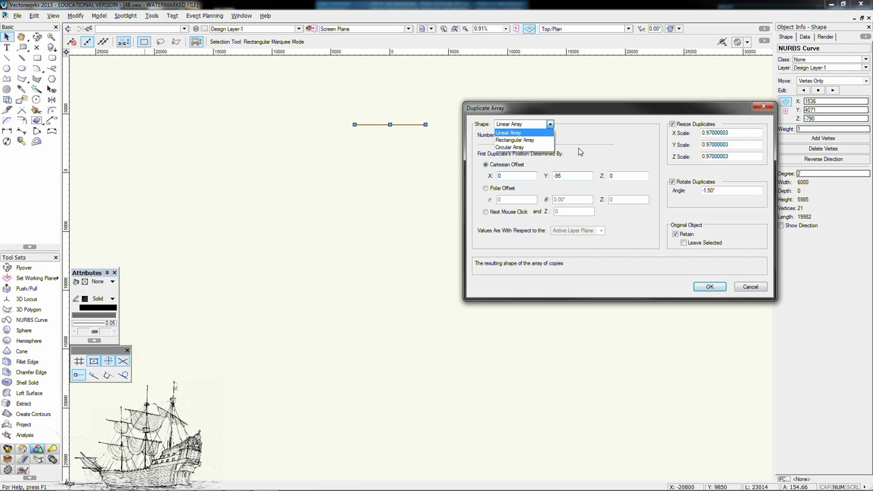
click(757, 289)
click(750, 287)
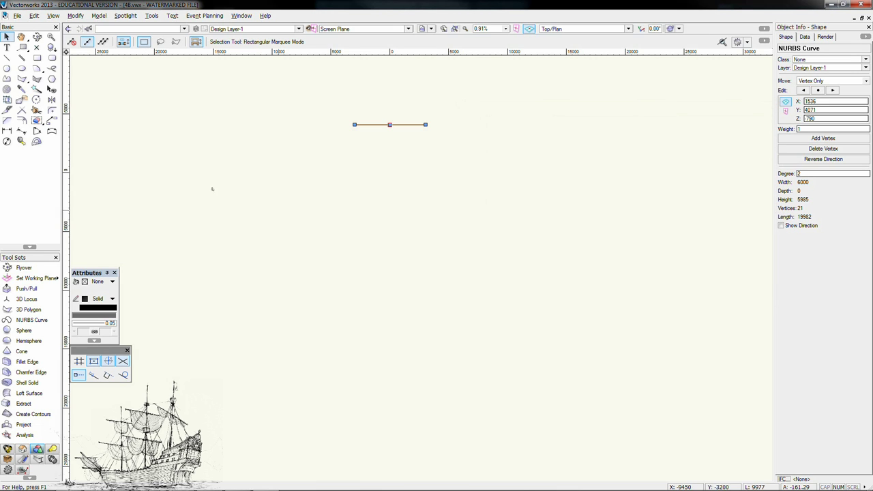
Step: Draw a three-point rotated rectangle about 5240 by 2424 mm, tilted about 7°, below and left of the hull curve
click(37, 58)
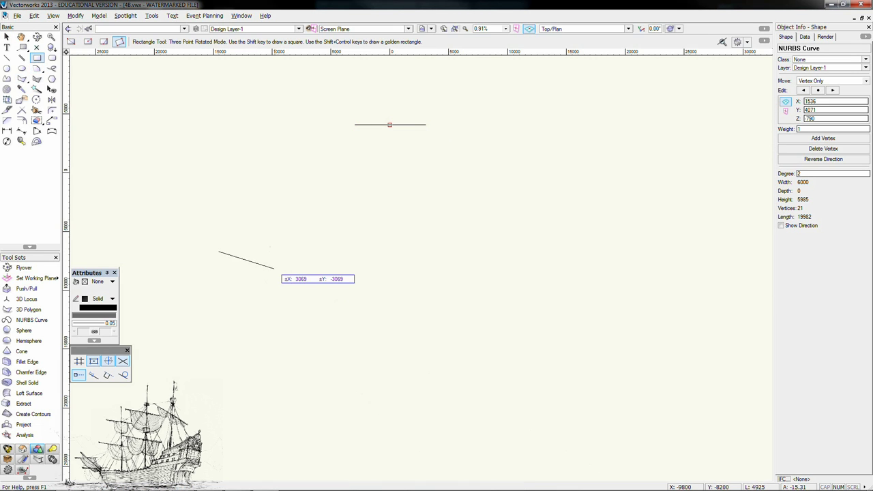
click(280, 243)
click(284, 272)
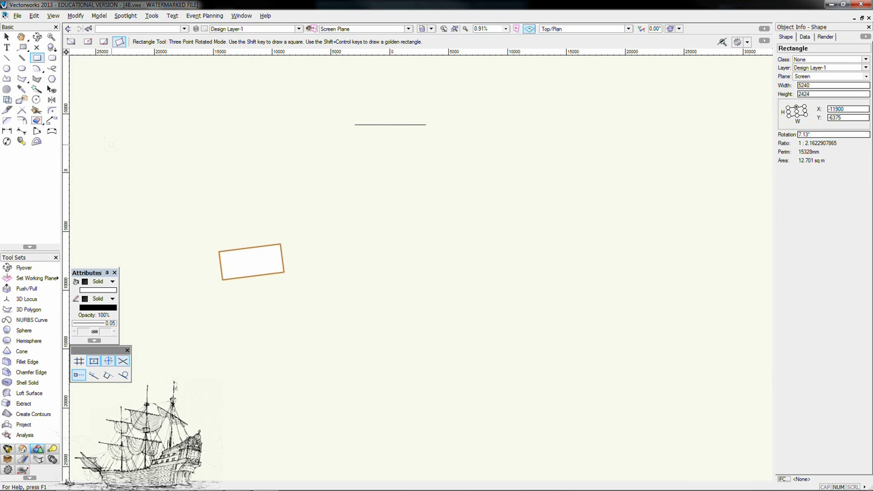
Step: Set up a linear Duplicate Array of the tilted rectangle with 15 duplicates and a Y offset of 2500
click(34, 16)
click(66, 141)
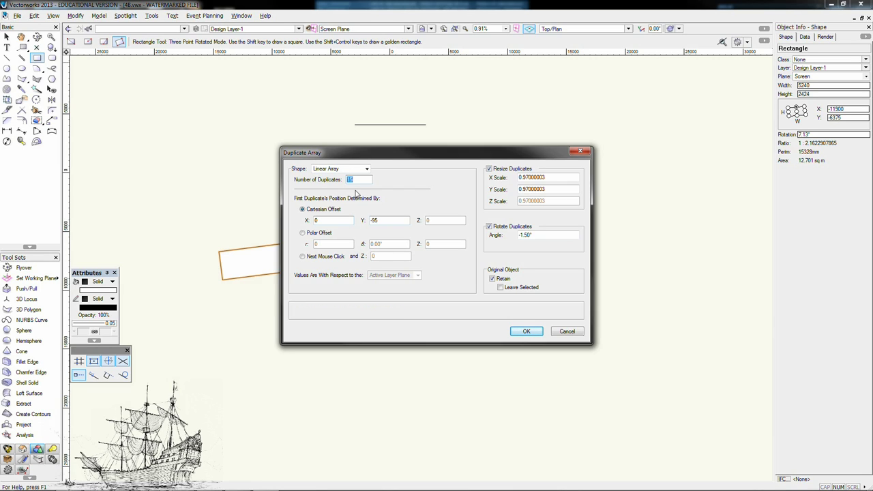
drag(383, 221, 346, 224)
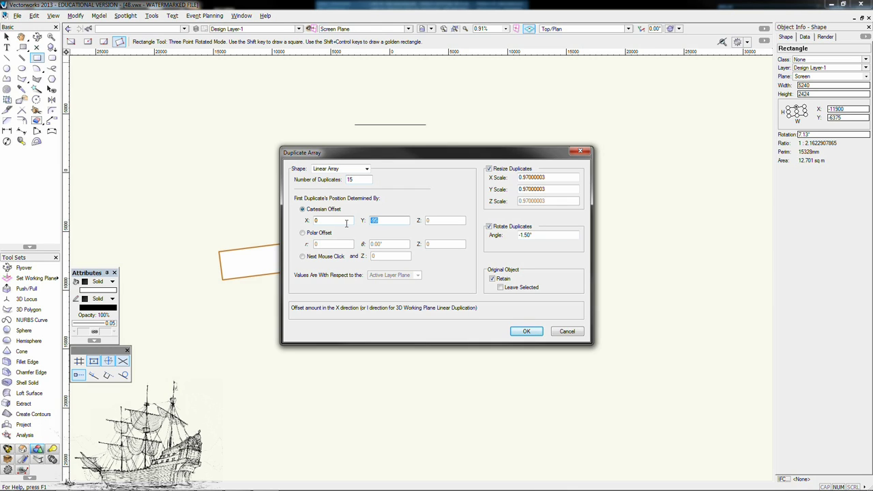
text(25)
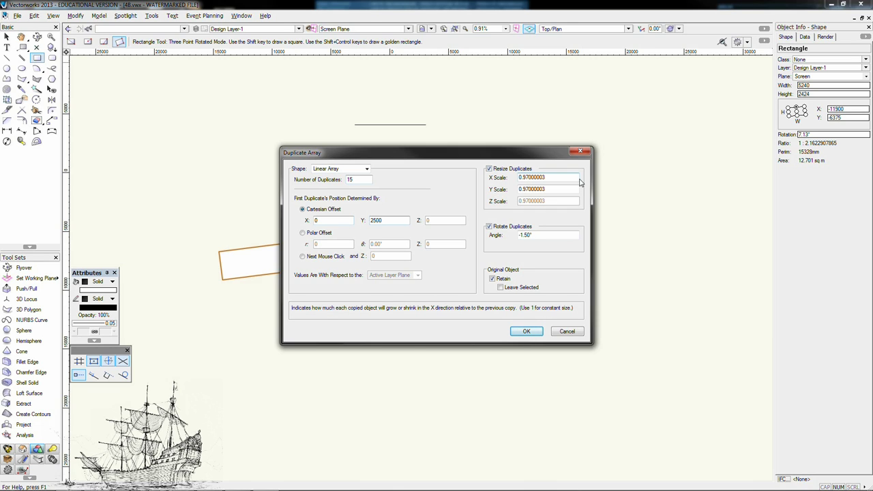
Step: Scale the duplicates by 0.7 in X and Y, disable their rotation, and create the linear array
drag(551, 177, 435, 185)
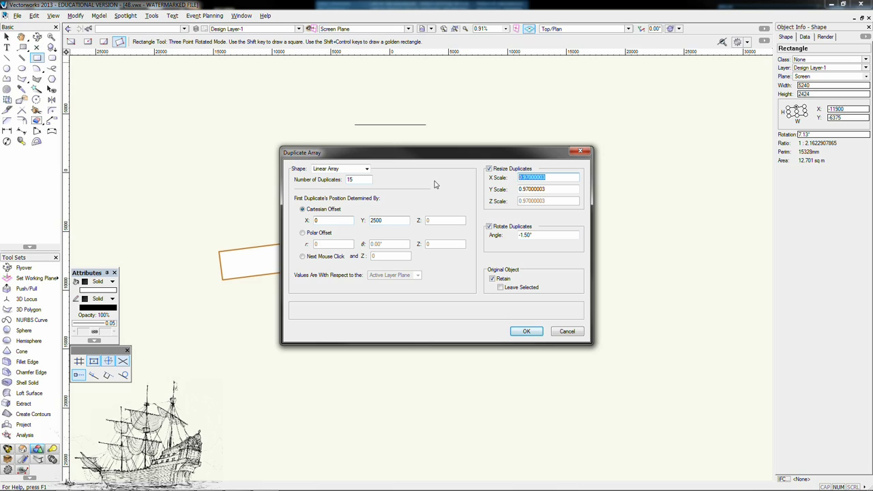
text(0)
key(Tab)
text(0.7)
key(Tab)
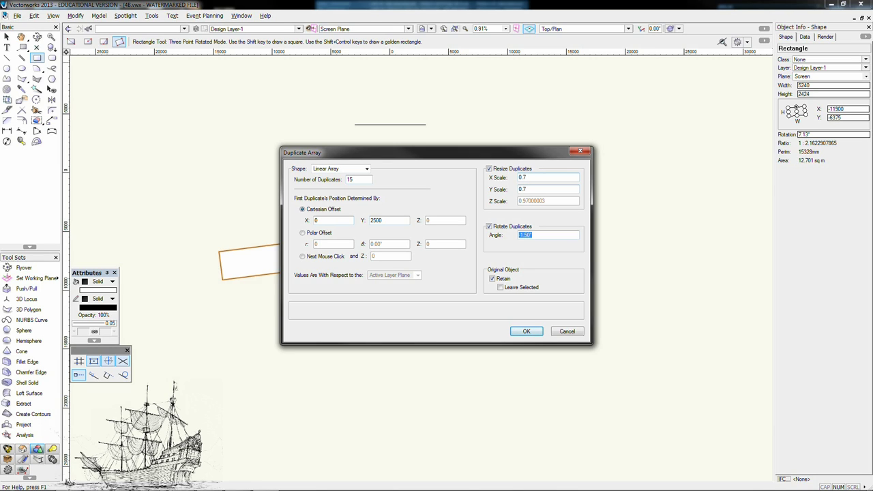
click(522, 226)
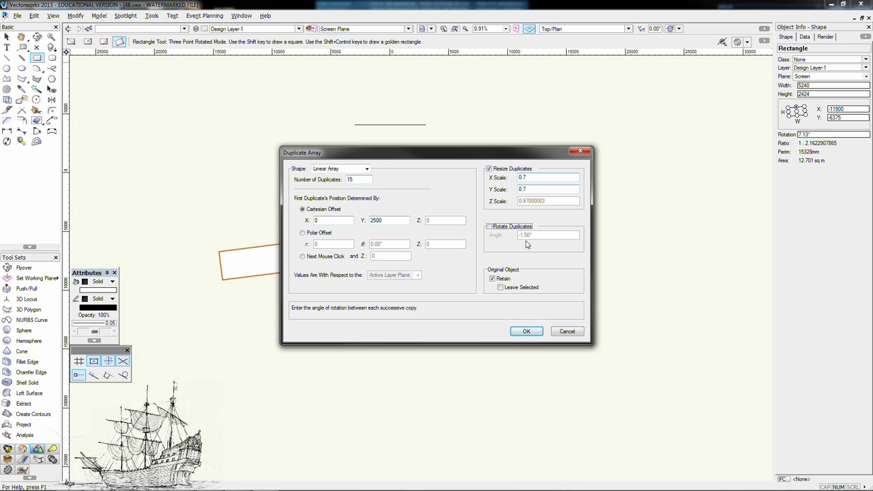
click(527, 331)
scroll(259, 225, down, 4)
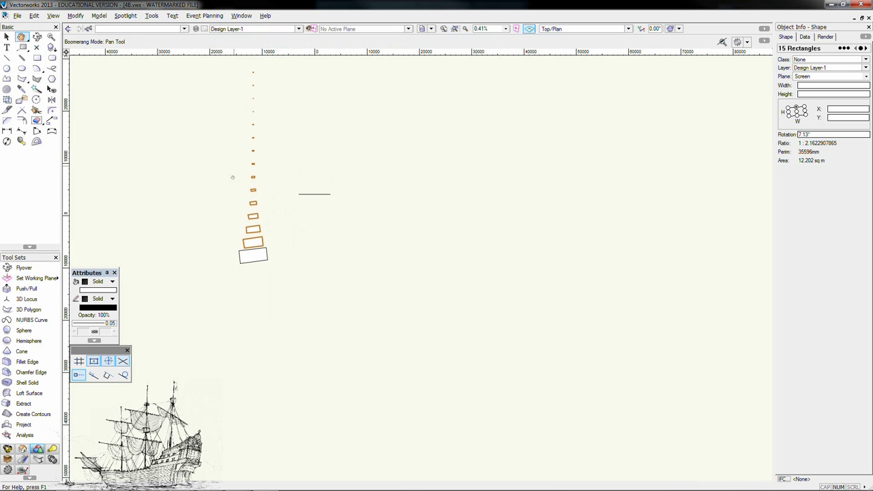
middle_drag(234, 177, 263, 230)
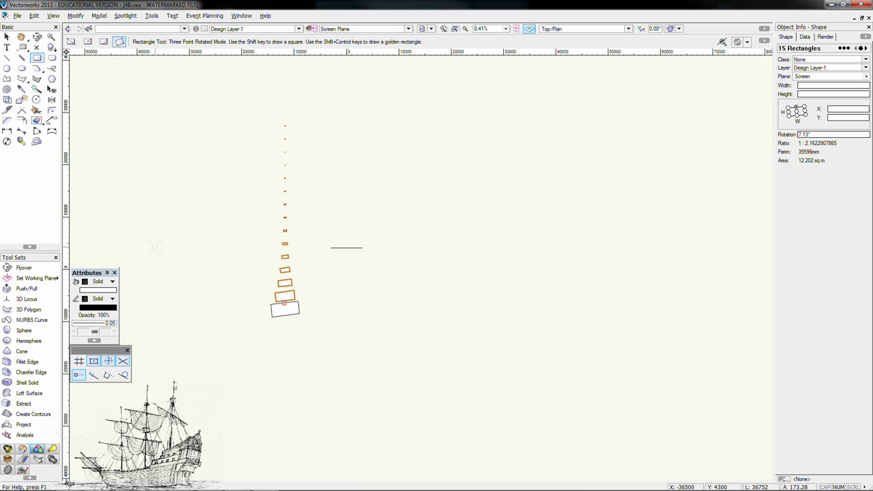
Step: Delete the linear array's duplicates and select the original rectangle
key(Delete)
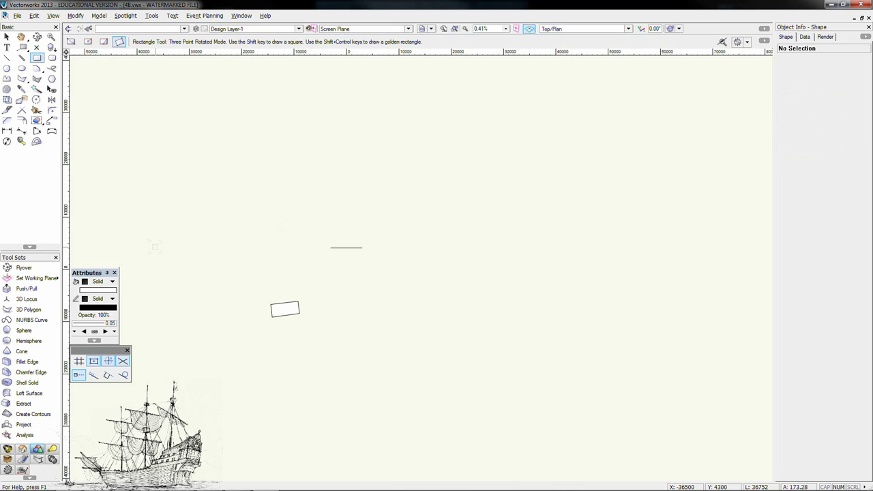
click(7, 36)
click(285, 308)
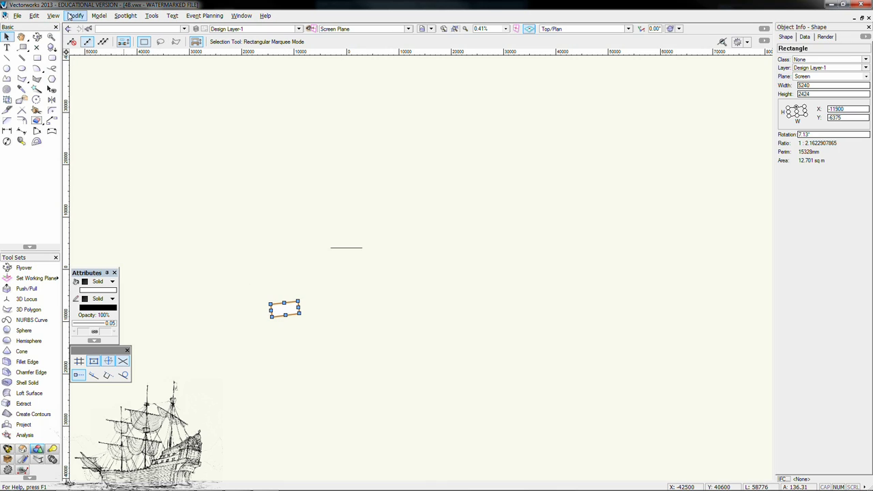
Step: Create a rectangular array of 3 columns and 5 rows, spaced 5240 and 2424 apart, without resizing the duplicates
click(33, 15)
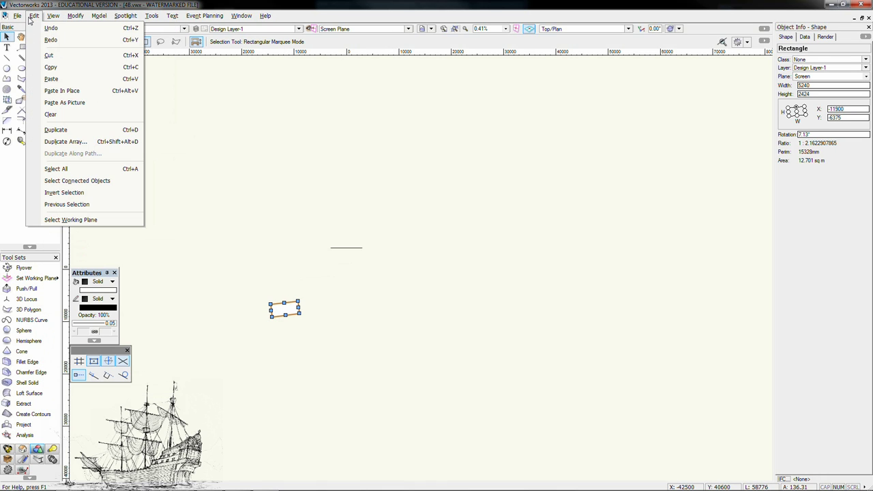
click(55, 141)
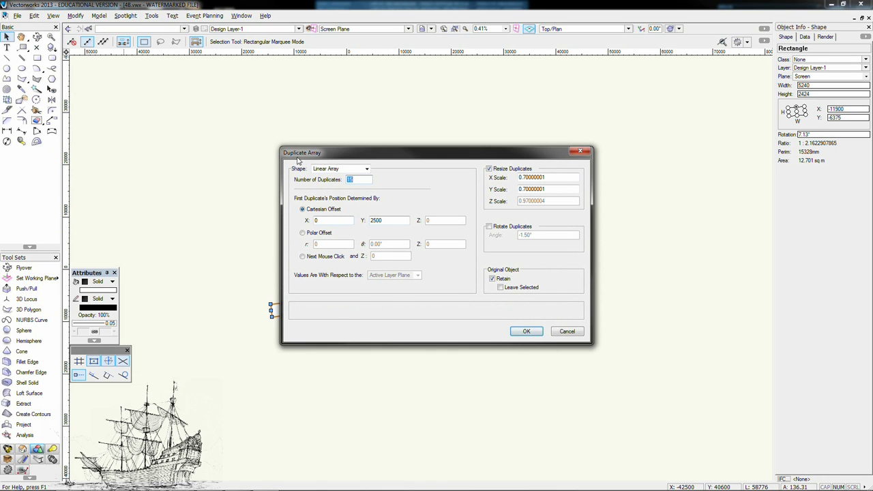
click(340, 169)
click(334, 183)
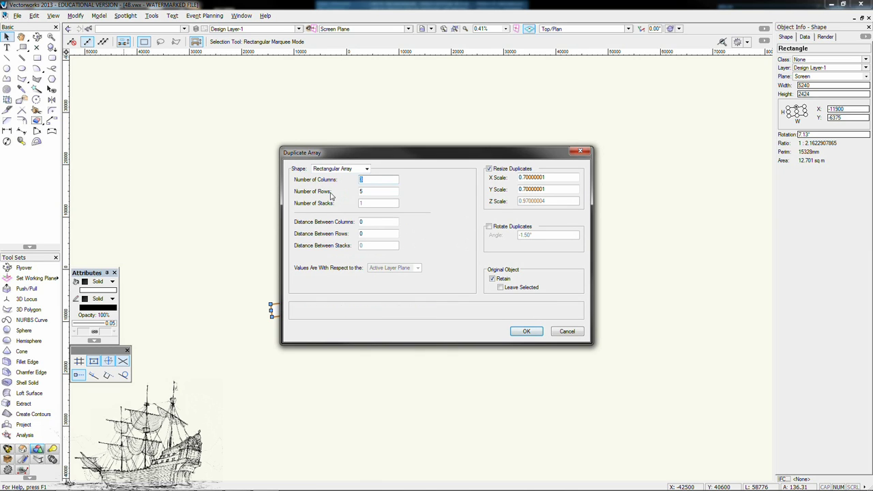
click(373, 180)
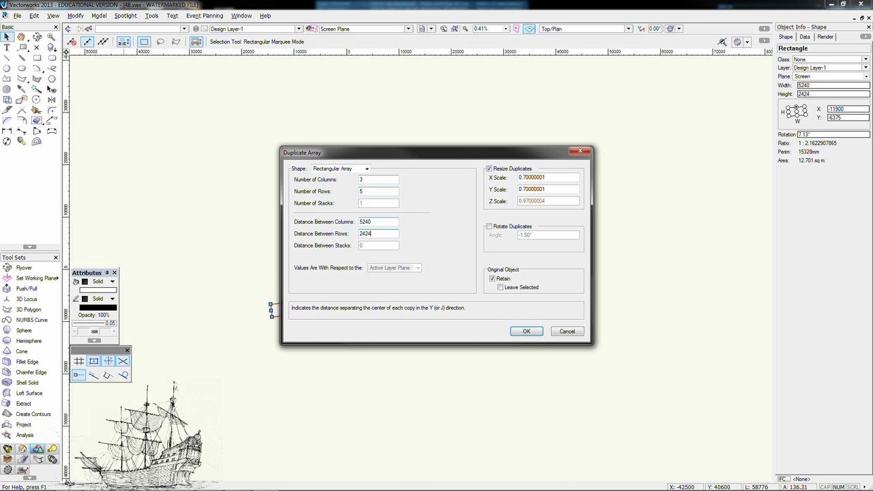
click(489, 168)
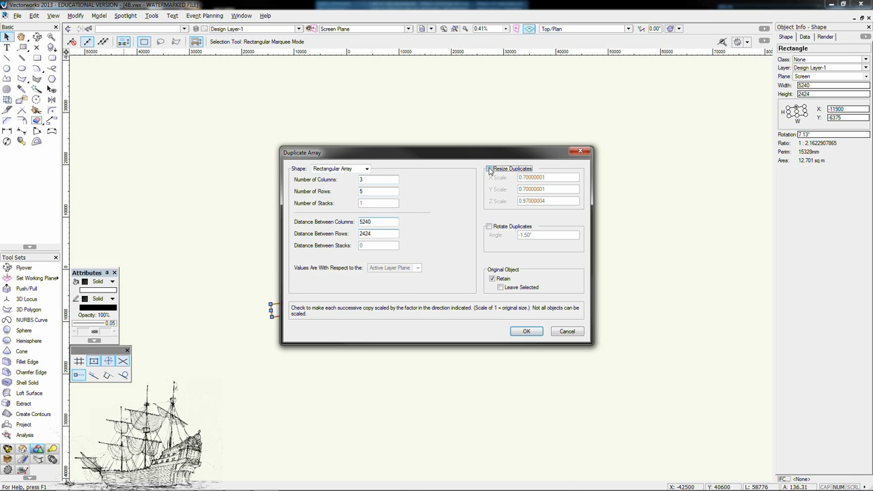
click(523, 331)
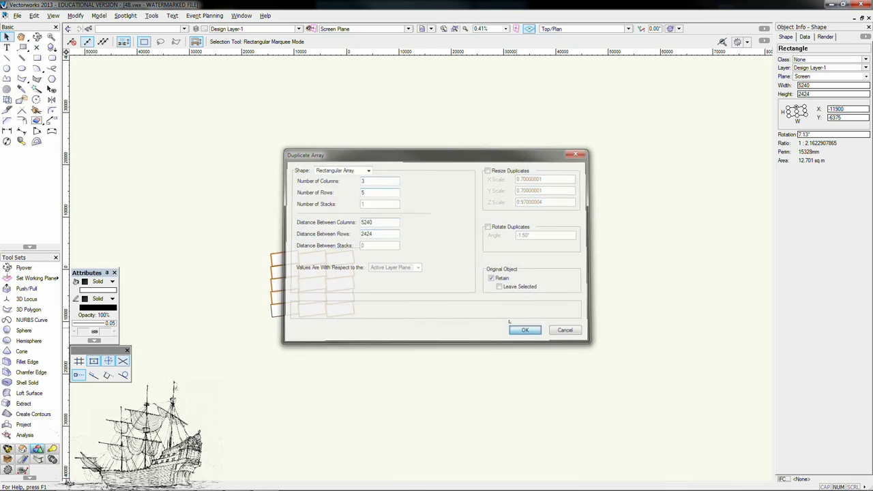
scroll(310, 305, up, 5)
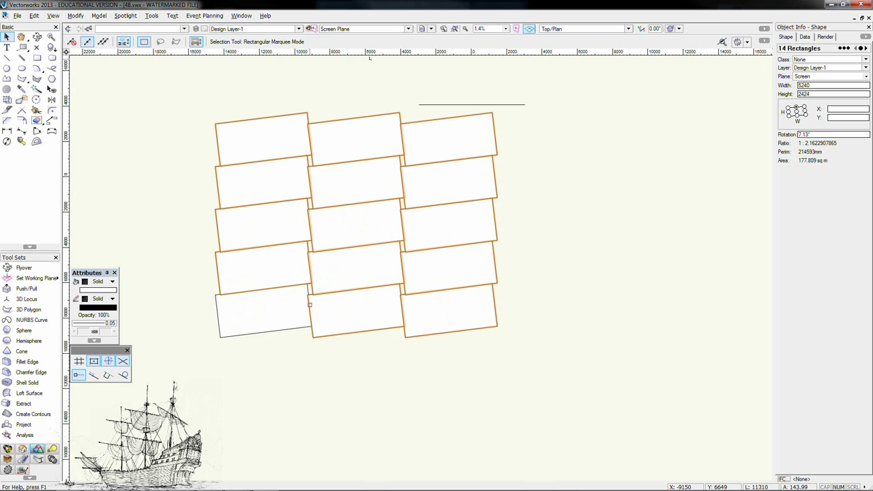
scroll(456, 244, down, 2)
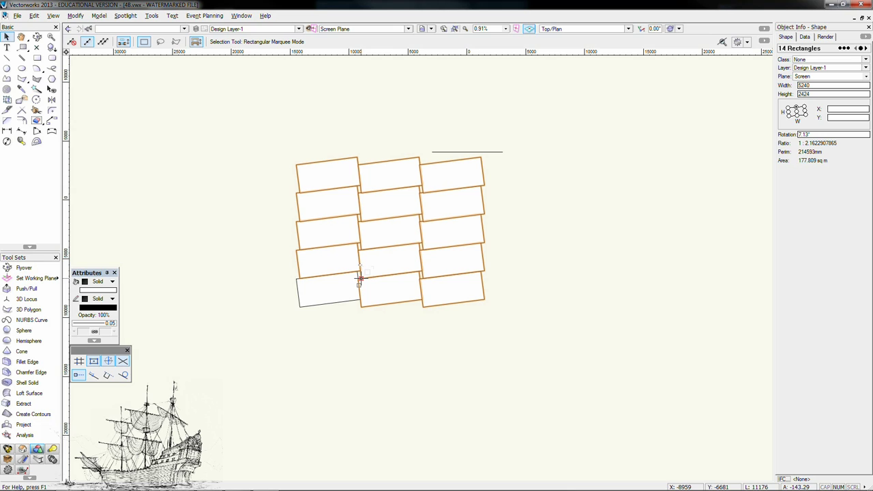
Step: Delete the rectangular array's duplicates and rotate the original rectangle about its lower-left corner to a 0° horizontal position
key(Delete)
click(336, 288)
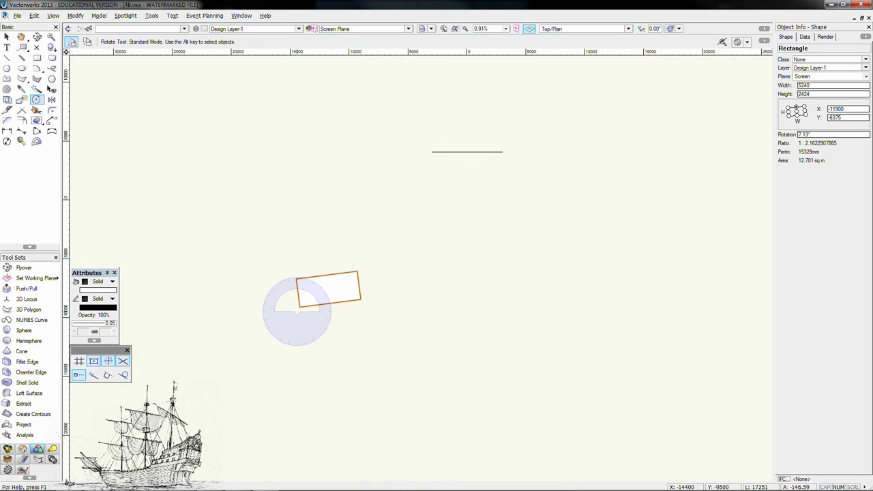
click(299, 306)
click(360, 299)
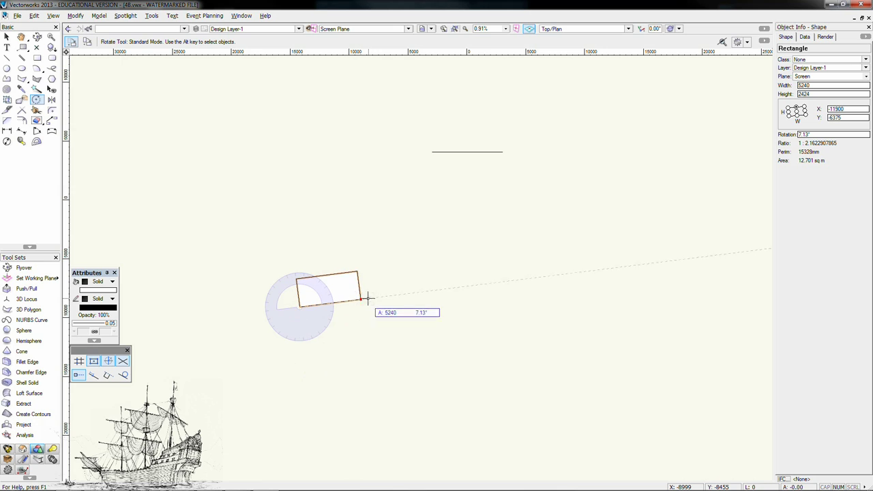
click(434, 307)
Step: Set up a circular Duplicate Array with 11 duplicates, 360/12 between them, and the circle centre picked by the next mouse click
click(35, 14)
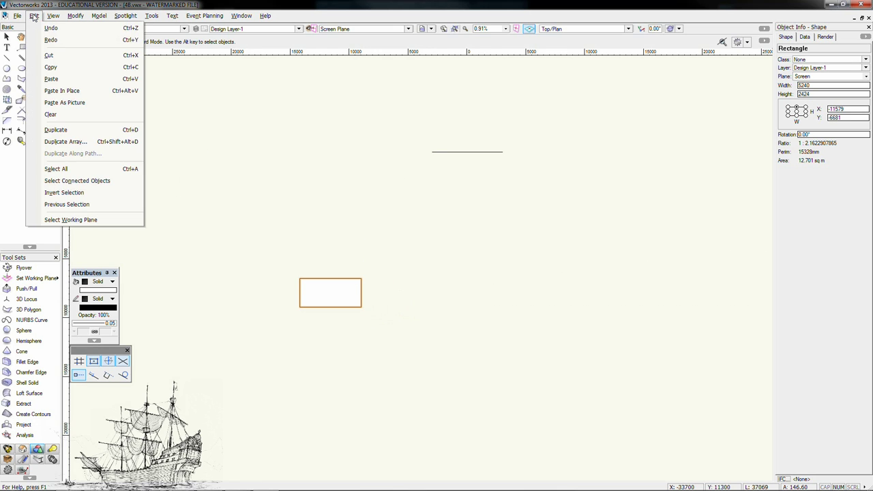
mouse_move(54, 19)
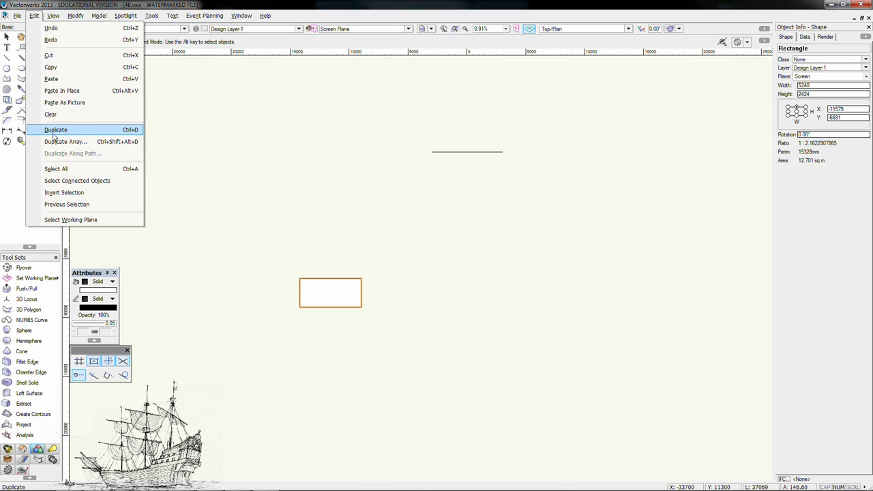
click(55, 129)
click(341, 169)
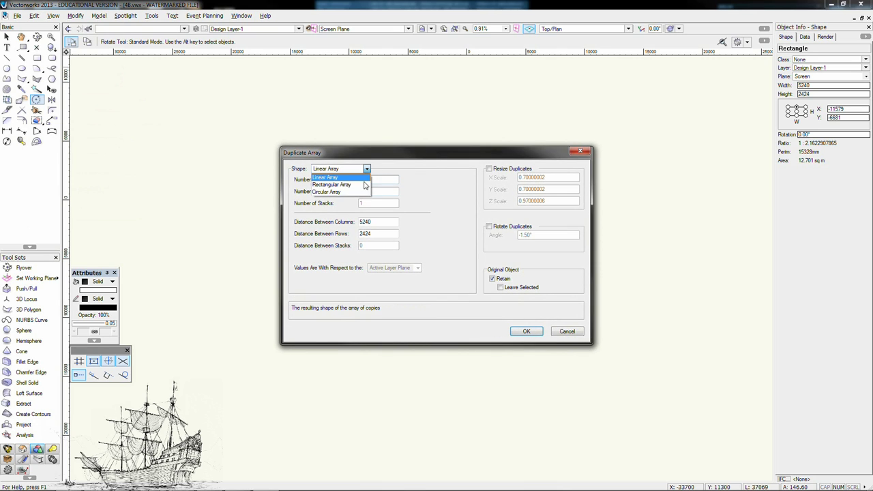
click(331, 191)
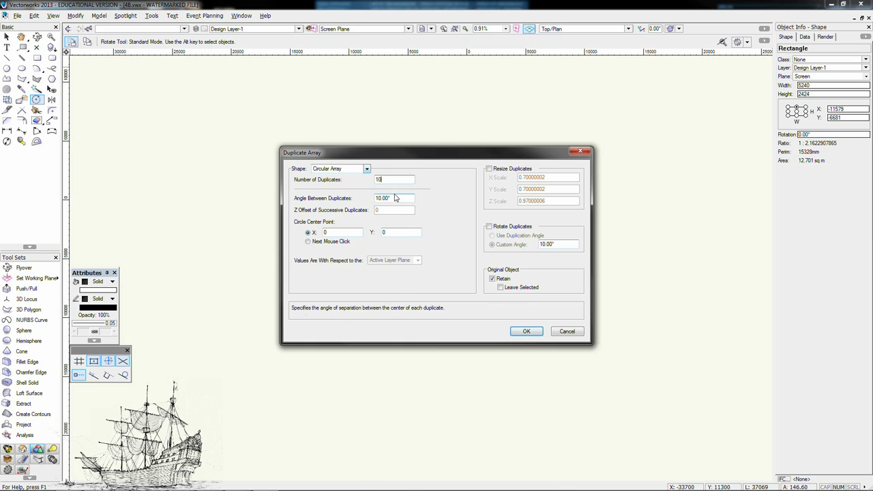
drag(390, 179, 368, 181)
key(Tab)
click(308, 242)
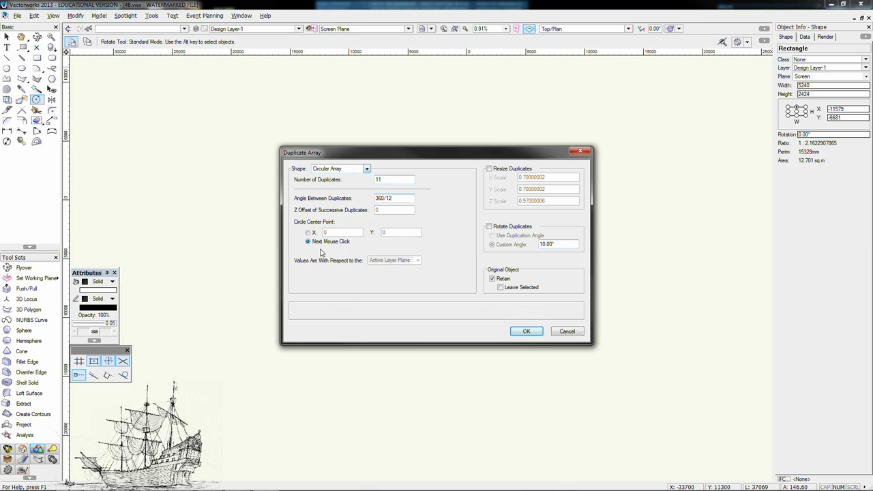
Step: Rotate the duplicates by a custom angle of 5° and create the circular array around a point below the rectangle
click(488, 226)
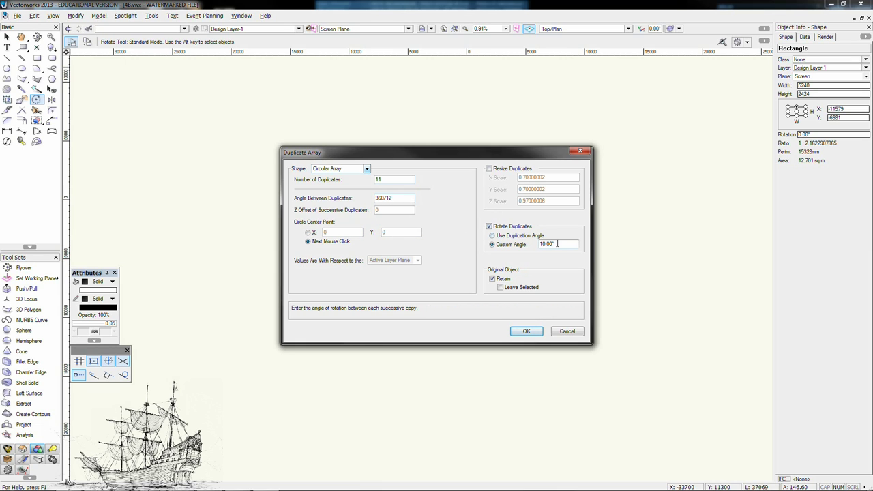
drag(558, 244, 537, 243)
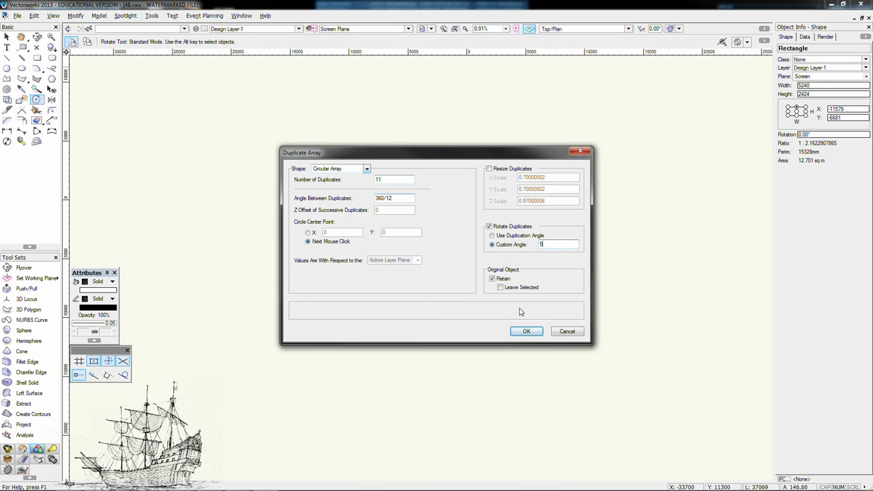
click(527, 332)
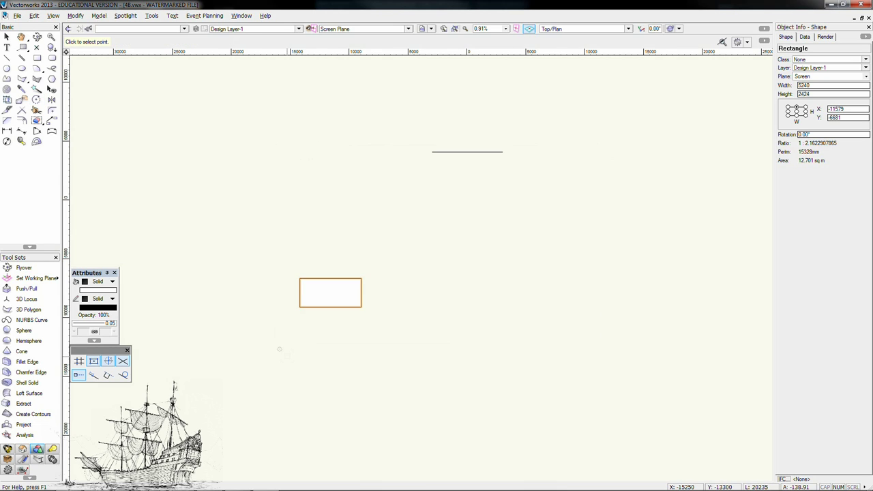
scroll(290, 360, down, 2)
mouse_move(301, 393)
middle_down()
mouse_move(314, 294)
mouse_move(310, 316)
middle_up()
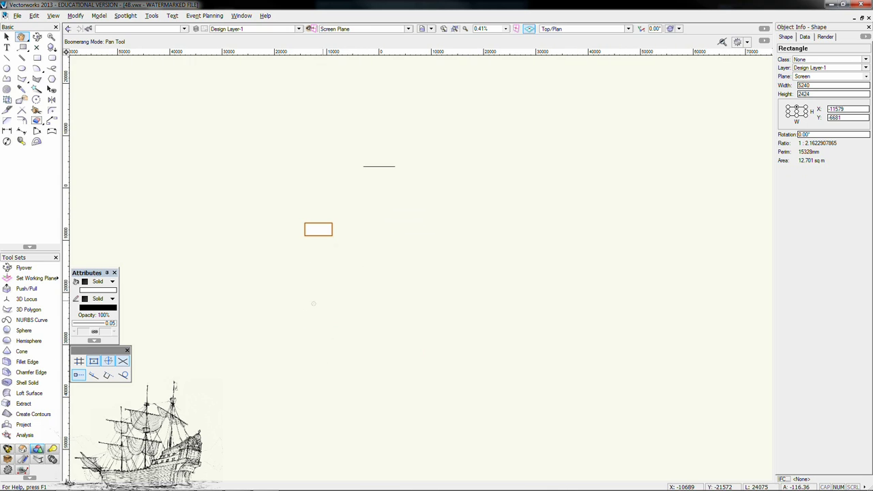
click(318, 320)
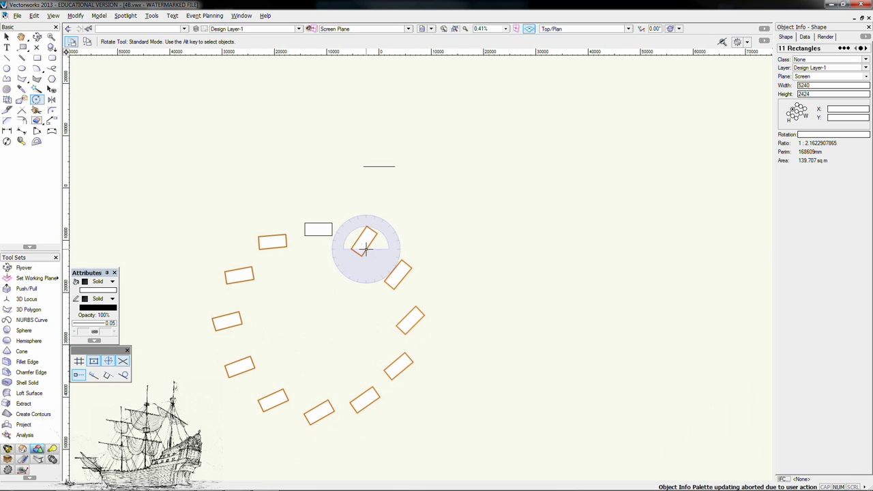
click(6, 37)
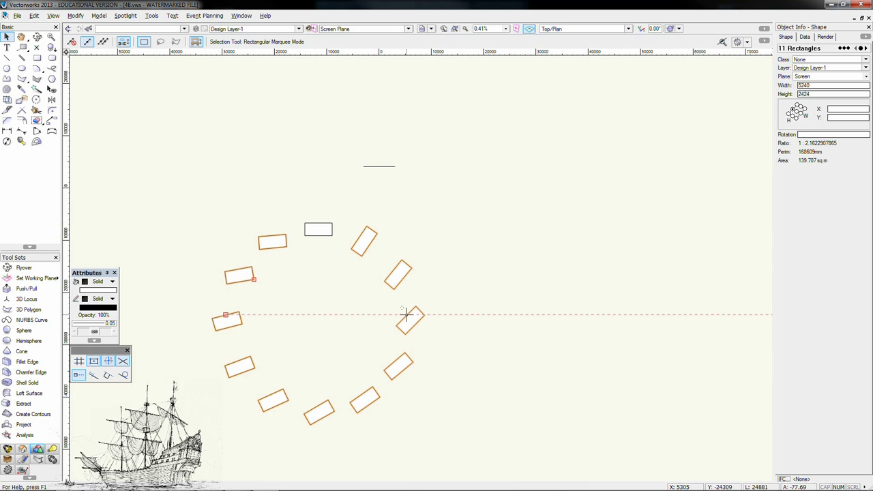
Step: Try drawing a three-point rotated rectangle at 45° from the lowest corner of the circle's rightmost duplicate, then undo it
scroll(406, 315, up, 4)
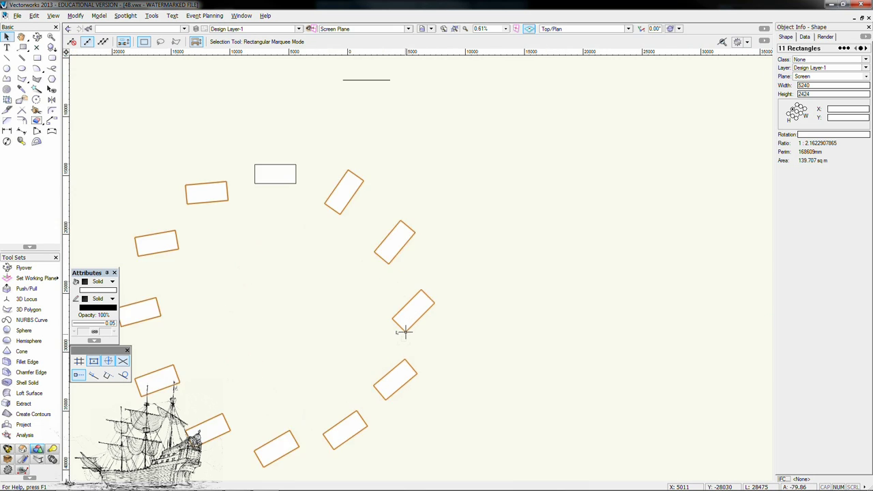
click(37, 59)
click(406, 329)
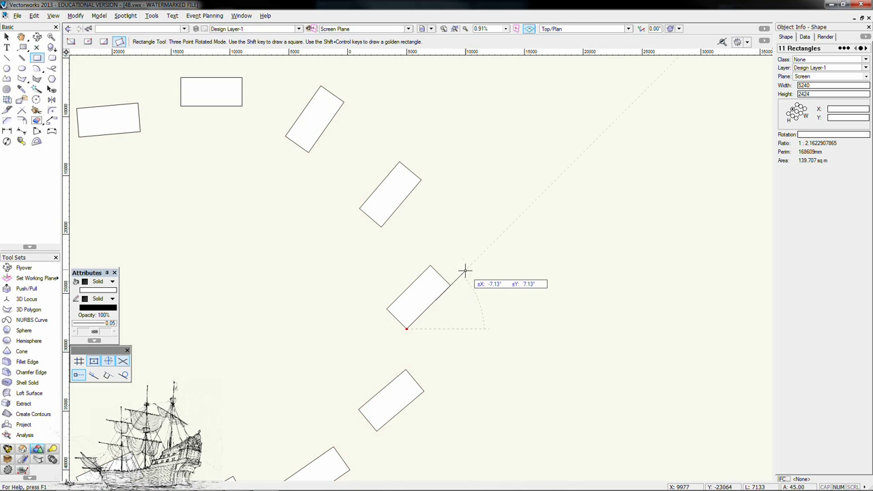
click(501, 236)
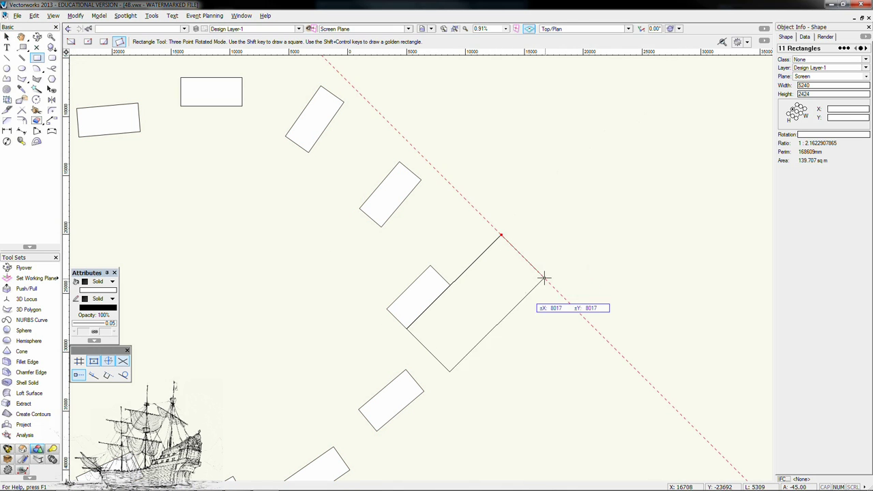
click(549, 284)
key(ctrl+z)
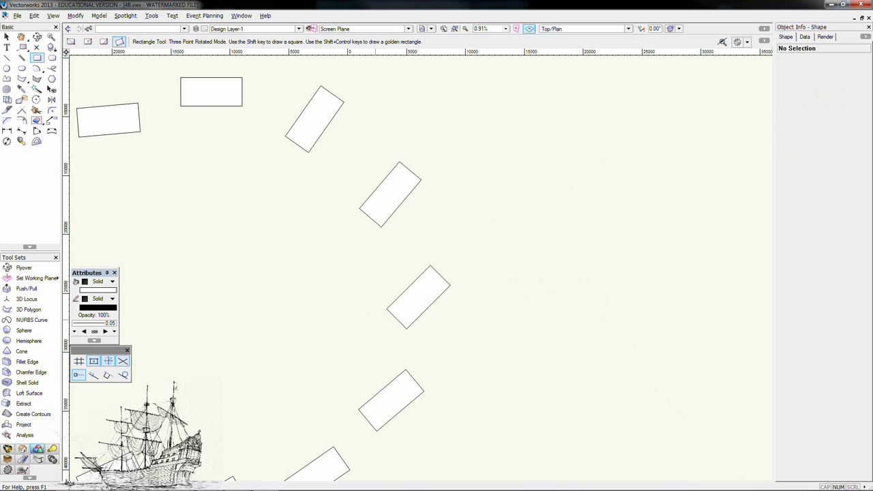
Step: Select all the rectangles of the circular array and delete them
scroll(396, 318, down, 4)
key(x)
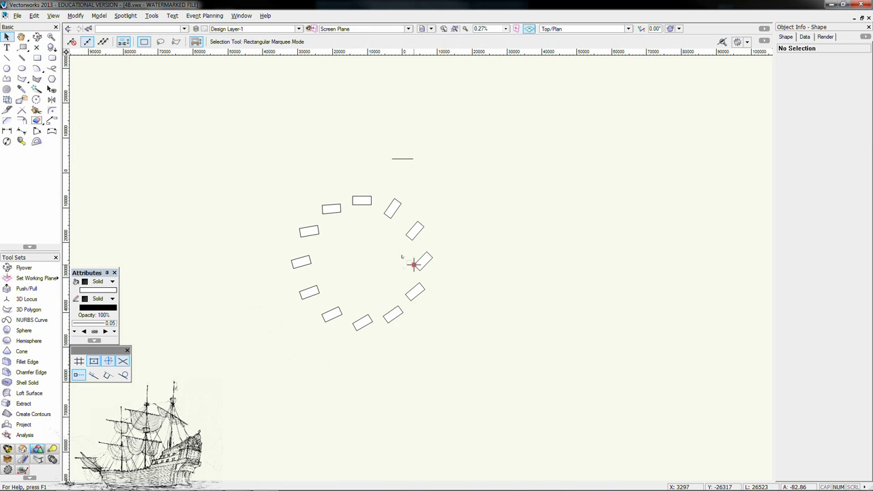
drag(474, 165, 255, 351)
key(Delete)
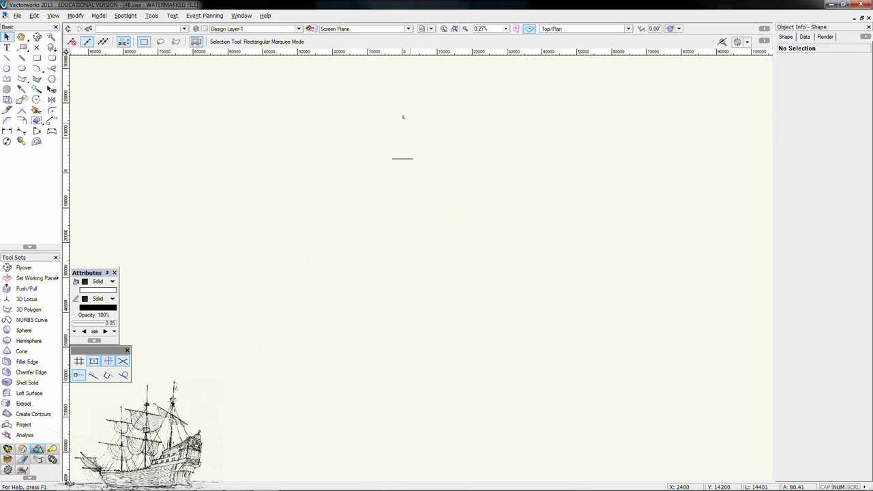
Step: Set up a linear Duplicate Array of the NURBS profile curve with 15 duplicates and a Y offset of -2500
scroll(403, 147, up, 3)
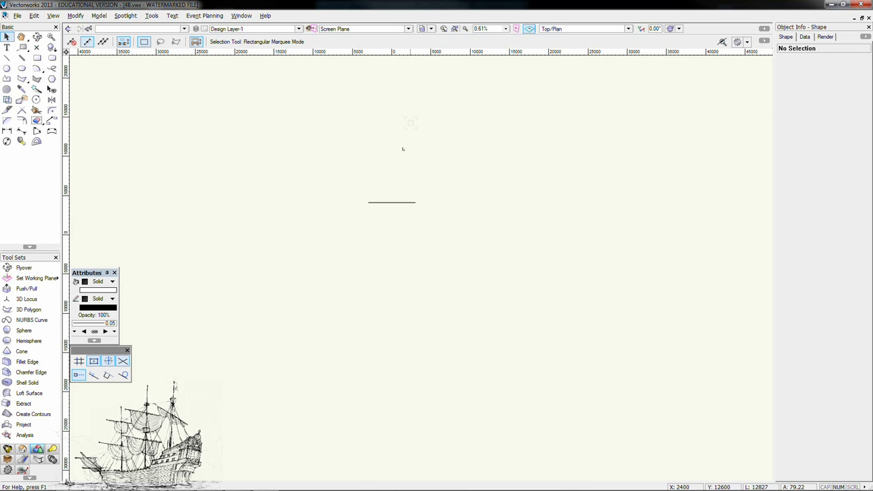
click(410, 202)
click(53, 15)
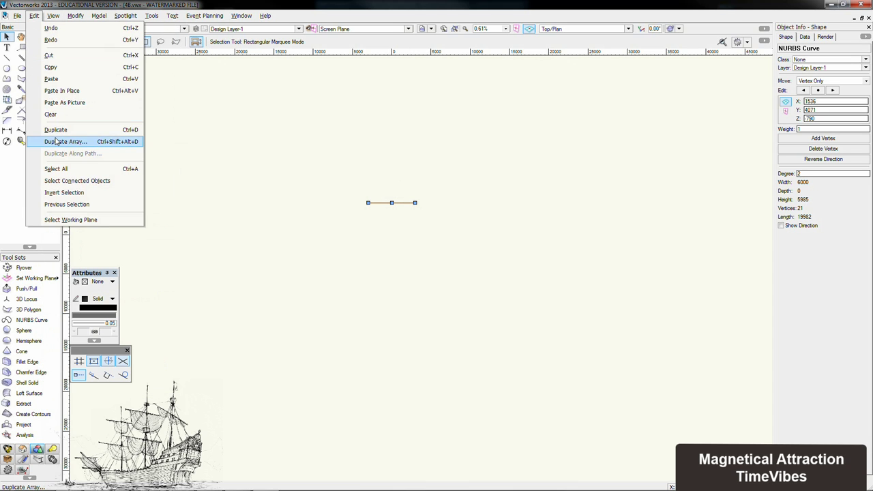
click(75, 141)
click(367, 168)
click(341, 177)
click(303, 209)
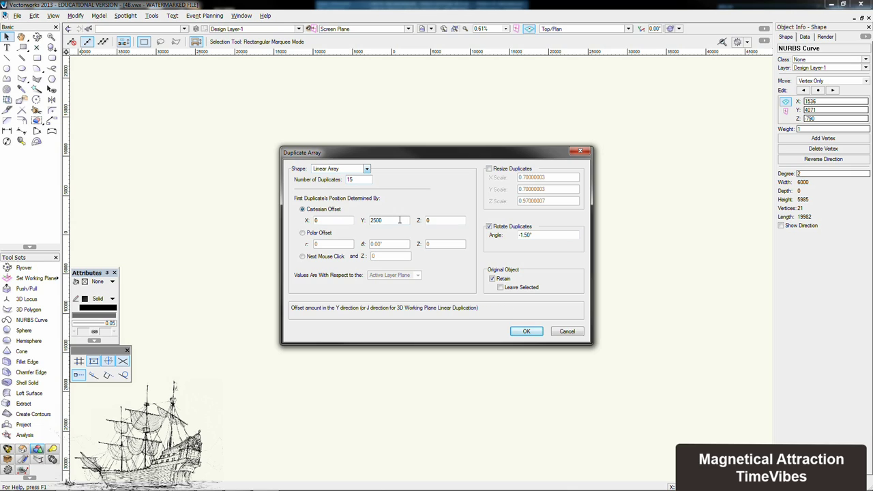
double_click(377, 220)
text(-)
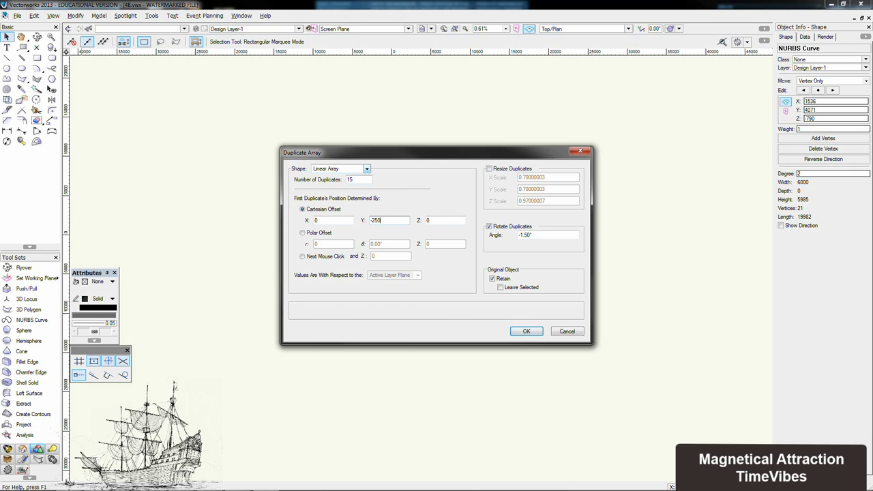
Step: Resize the duplicates by 0.9 in X, Y and Z, turn off their rotation and create the array
click(489, 168)
double_click(546, 177)
text(0.9)
key(Tab)
text(09)
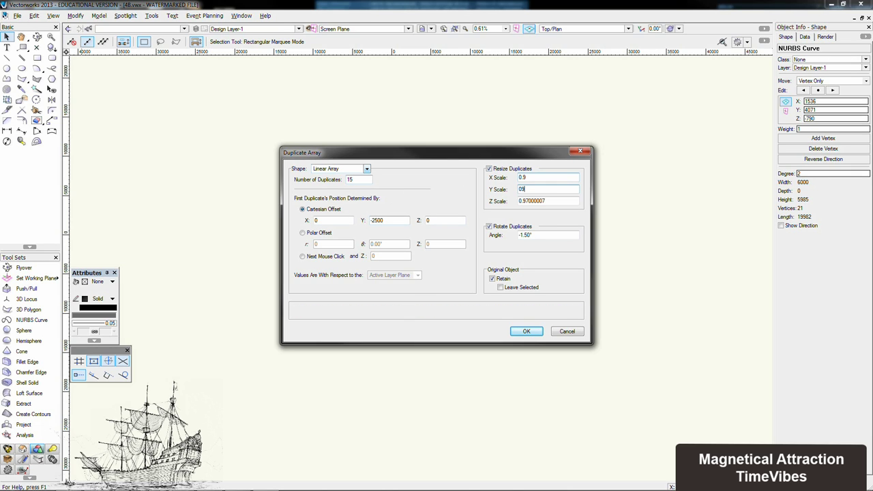
click(488, 226)
click(527, 331)
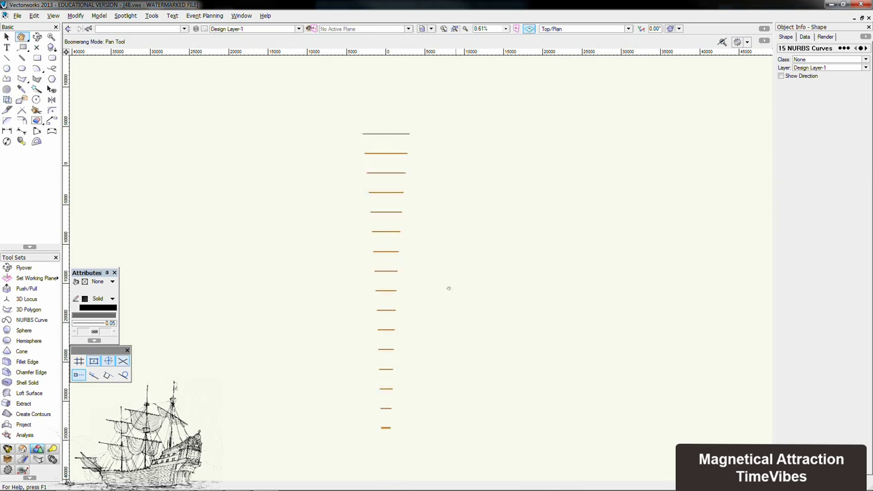
Step: Select all 16 profile curves in the Front view and align them by their top edges
scroll(457, 321, down, 1)
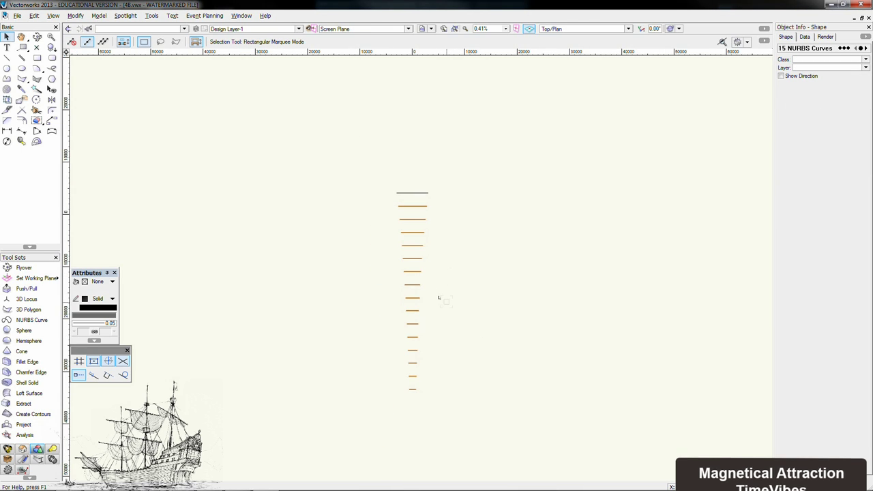
key(KP_4)
key(KP_2)
scroll(368, 199, up, 2)
drag(401, 148, 548, 280)
click(75, 15)
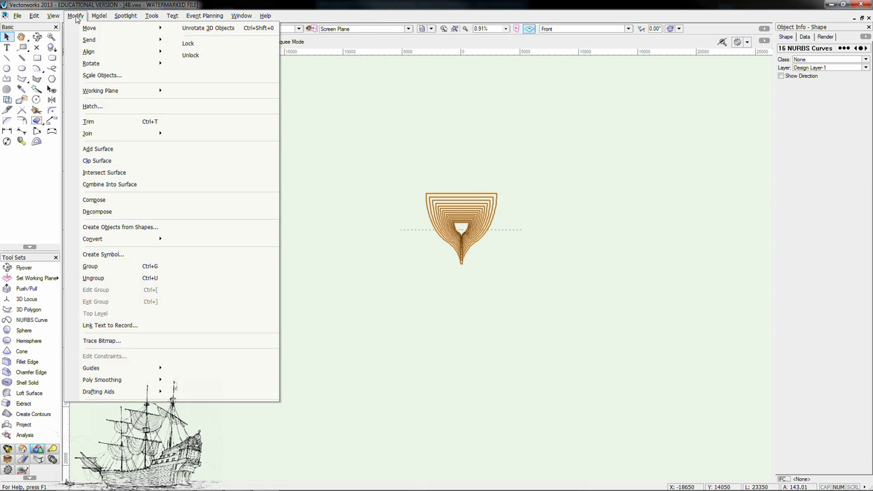
mouse_move(137, 54)
click(328, 71)
click(435, 313)
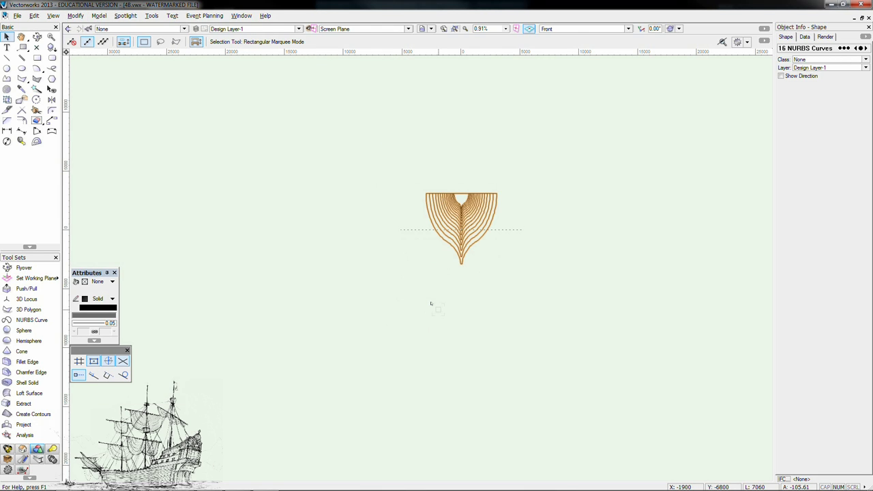
Step: Scale down the smallest profile curve at the bow end in the Left view
key(KP_9)
key(KP_4)
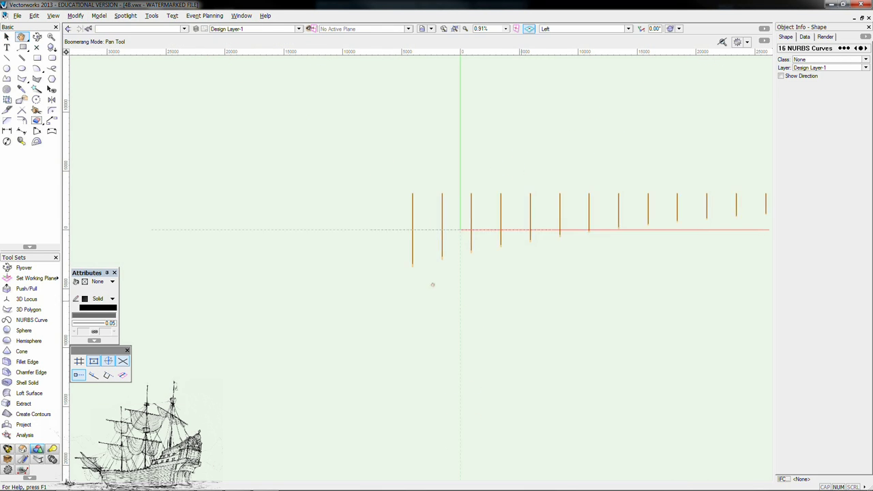
click(471, 278)
click(637, 219)
click(76, 16)
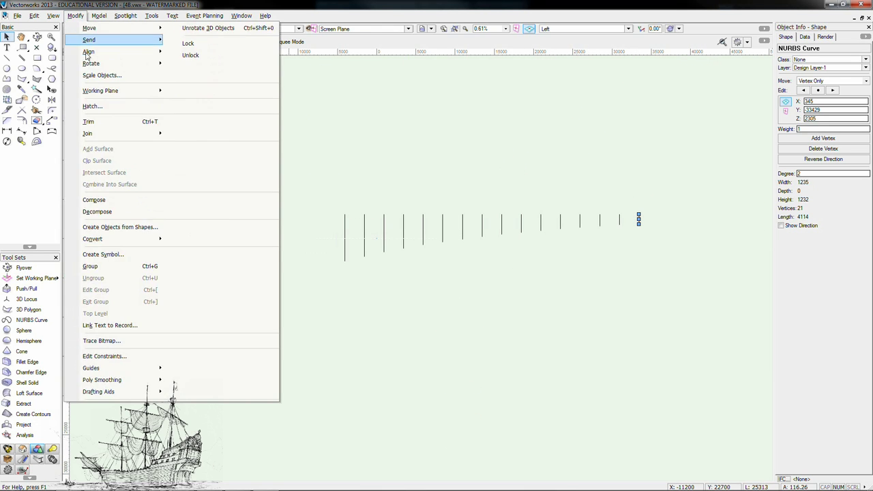
click(101, 75)
click(436, 322)
Step: Align the scaled bow curve with its neighbouring curve at the top edge
scroll(633, 240, up, 3)
click(635, 207)
click(653, 169)
shift+click(587, 183)
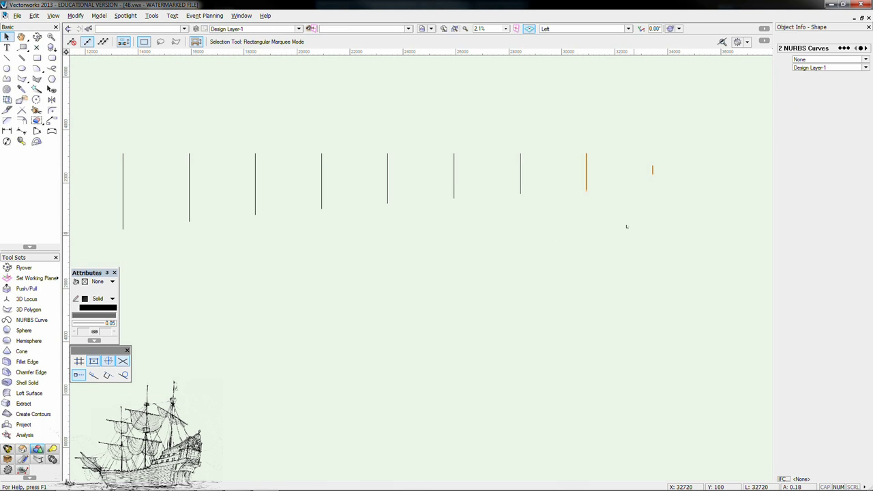
key(ctrl+=)
click(435, 312)
Step: Scale down the second curve from the bow and align its top with the other profiles
scroll(450, 304, down, 1)
click(450, 305)
scroll(442, 298, down, 1)
click(510, 244)
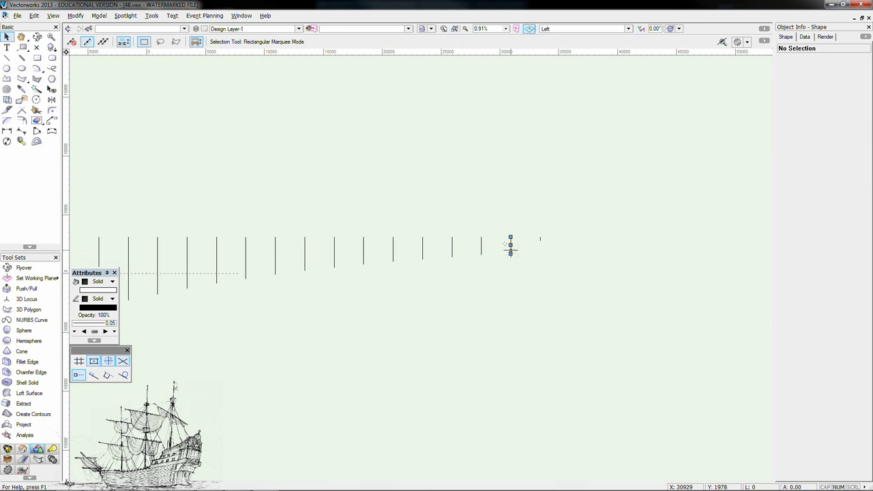
click(75, 15)
click(102, 137)
key(Return)
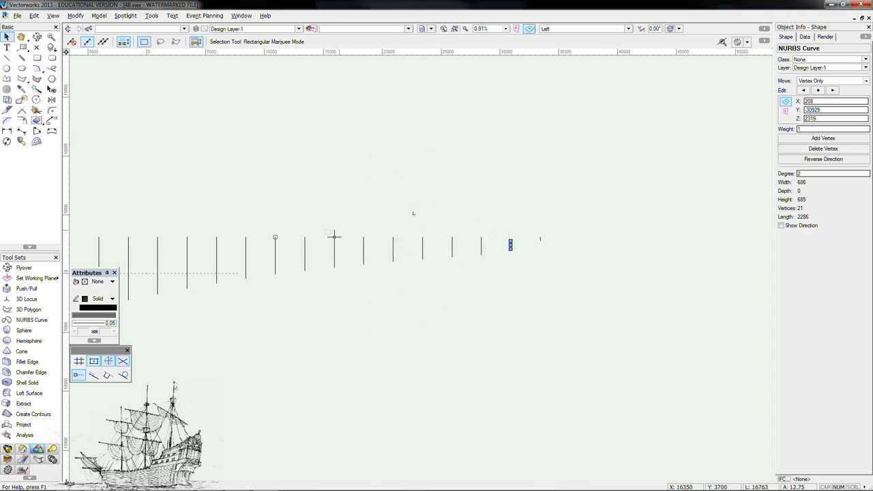
click(466, 270)
Step: Delete the third curve from the bow and move the next curve a little closer to the bow
click(481, 245)
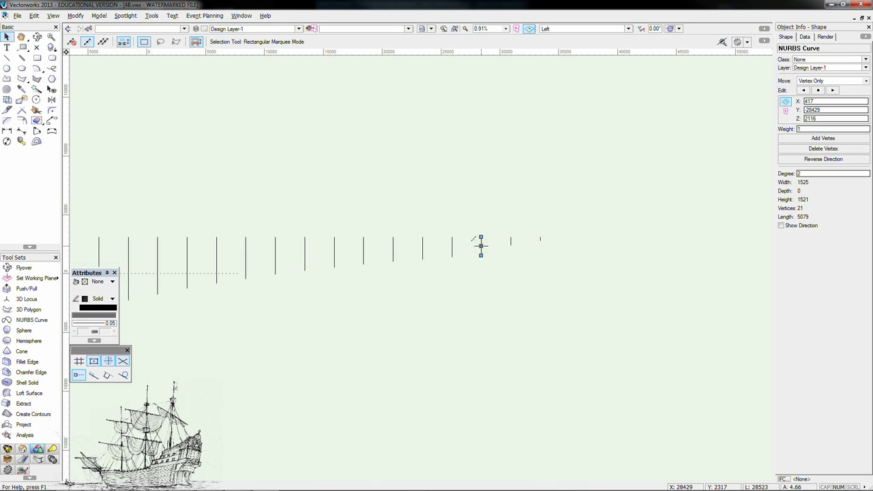
key(Delete)
drag(452, 243, 469, 244)
Step: Delete the next four profile curves behind the bow group and move the following curve into the gap near the bow
scroll(371, 235, down, 1)
middle_drag(335, 236, 357, 240)
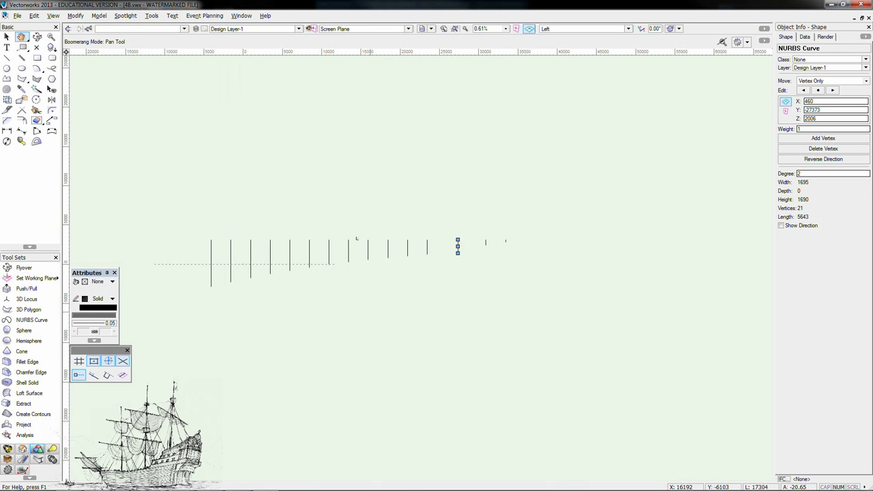
drag(362, 224, 436, 277)
key(Delete)
drag(348, 244, 437, 244)
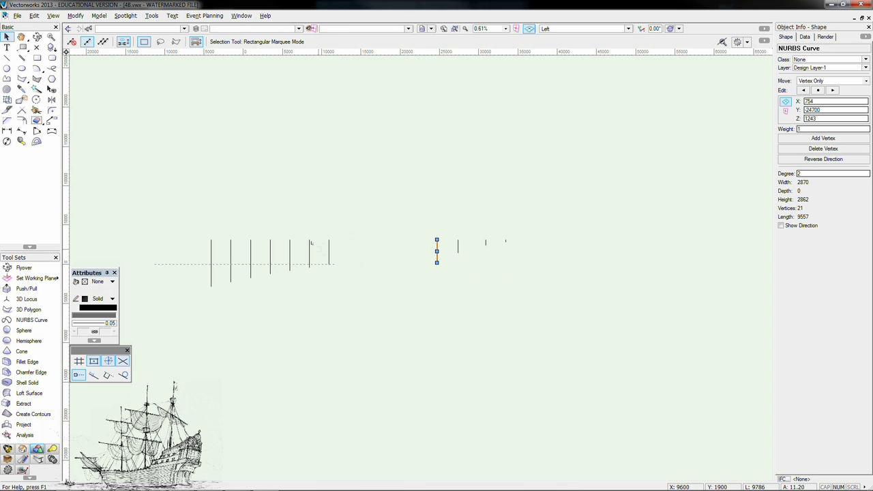
Step: Delete the three smallest duplicates remaining in the stern group of curves
click(329, 249)
key(Delete)
click(310, 246)
key(Delete)
click(290, 250)
key(Delete)
Step: Move the larger duplicates forward beside the bow group and delete the extra curve left amidships
drag(271, 252, 407, 252)
drag(231, 262, 305, 273)
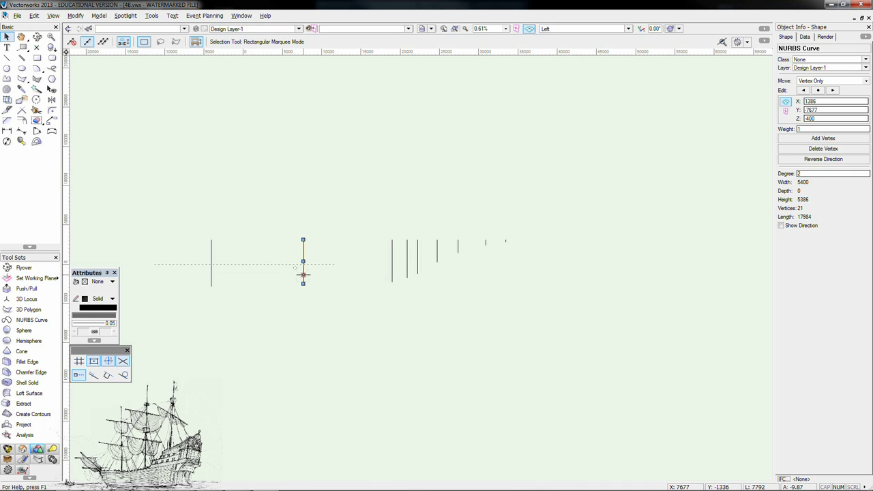
key(Delete)
Step: Set up a linear Duplicate Array of the large stern curve in Top/Plan view with 5 duplicates
click(211, 269)
click(53, 17)
click(52, 19)
key(ctrl+5)
click(52, 15)
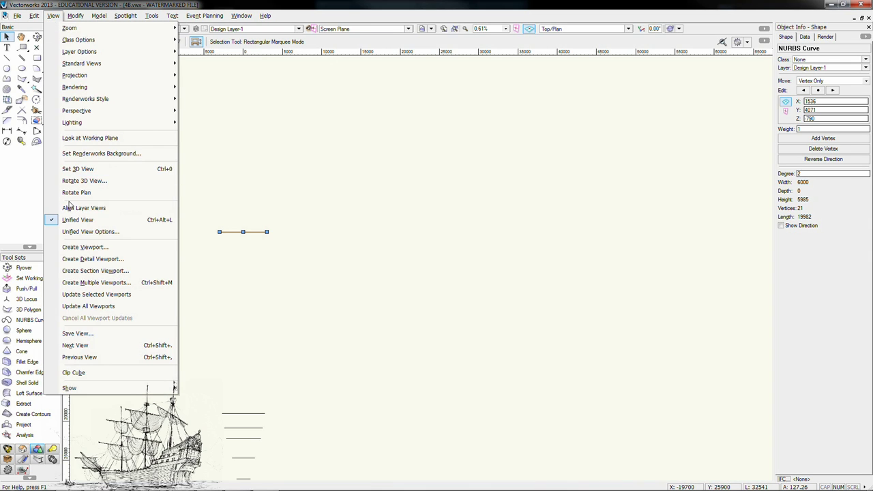
mouse_move(33, 15)
click(44, 140)
text(5)
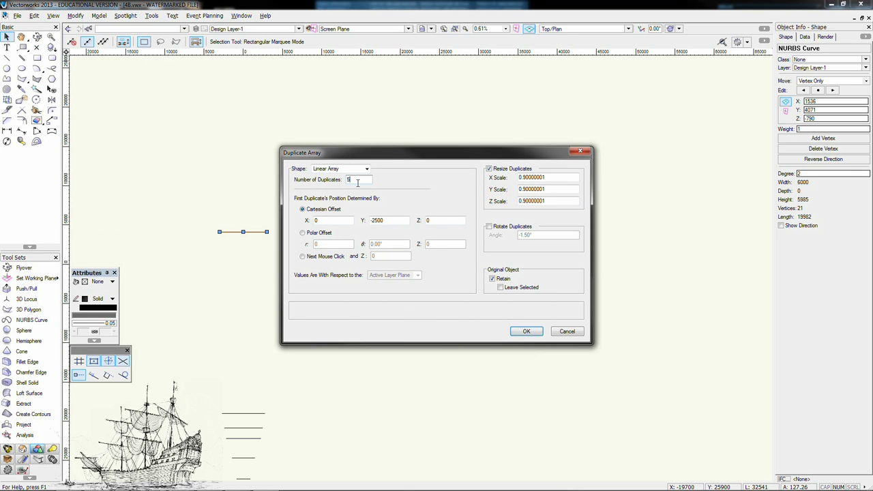
Step: Set the duplicates' X, Y and Z scale to 0.95 and create the array
key(Tab)
text(0.95)
key(Tab)
text(0.95)
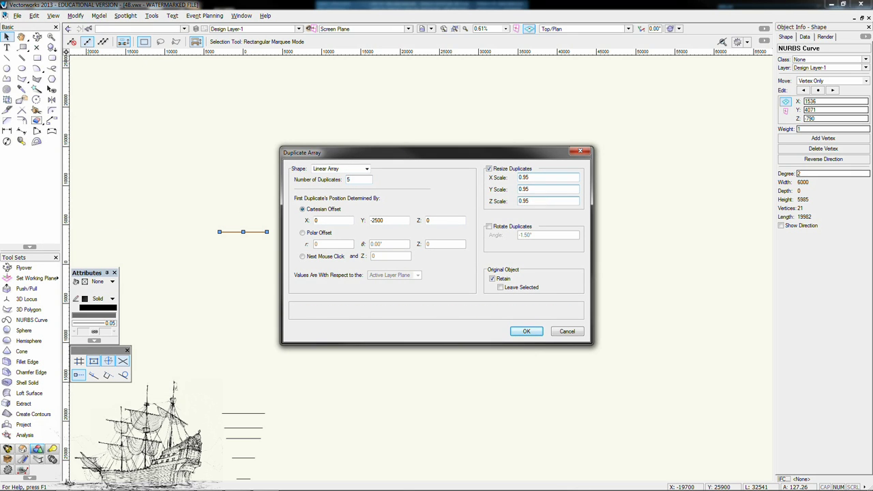
key(Return)
Step: Delete all new duplicates except the first and move that one amidships, between the stern curve and the bow group
key(Delete)
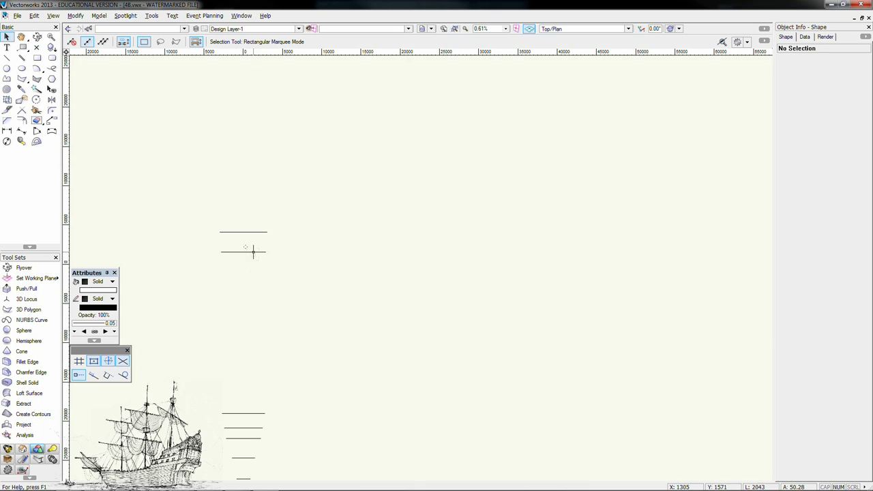
drag(253, 252, 253, 326)
key(KP_4)
click(309, 307)
Step: Try a No Rail loft in Right Isometric view, picking all nine profile curves at their keel points from stern to bow
key(KP_3)
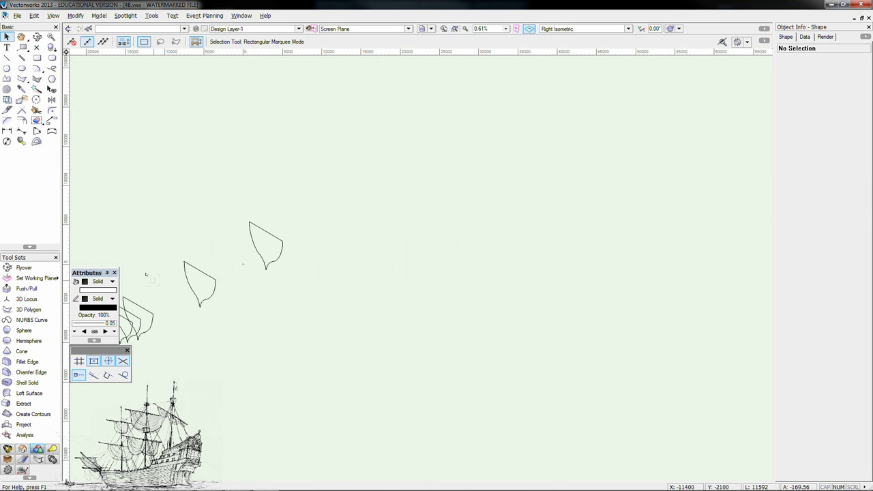
click(21, 396)
click(559, 191)
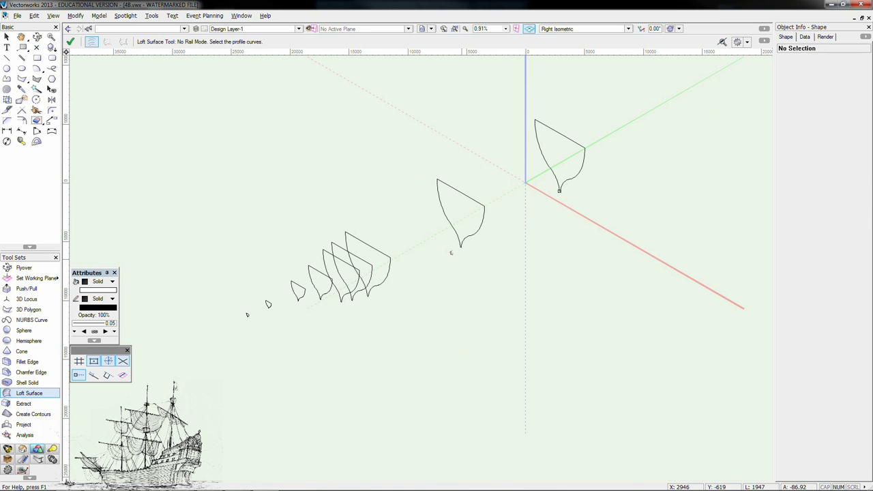
click(461, 247)
click(367, 296)
click(352, 300)
click(341, 301)
click(321, 299)
click(297, 299)
click(268, 306)
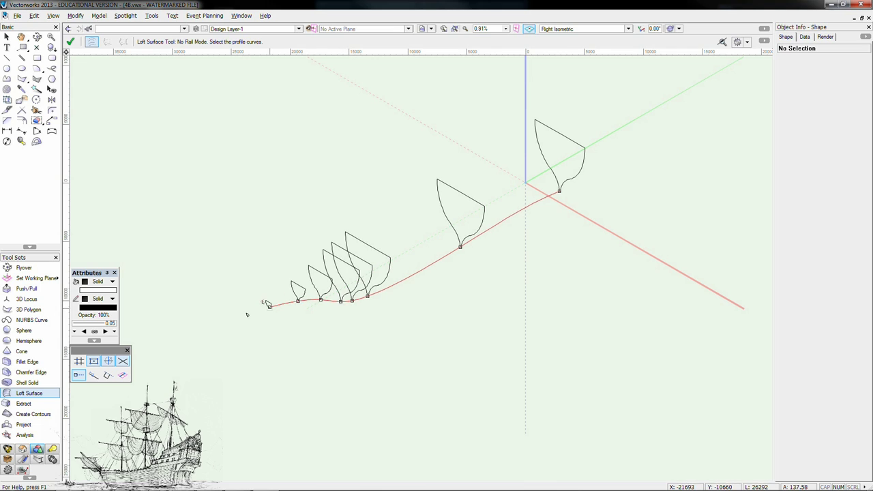
click(248, 313)
Step: Confirm the nine picked profiles and preview the loft with Create Solid enabled
click(70, 42)
click(715, 328)
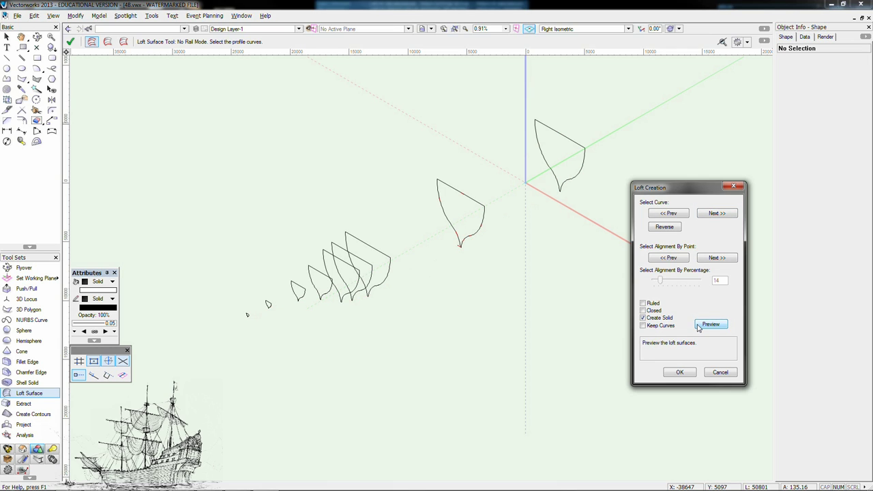
click(710, 325)
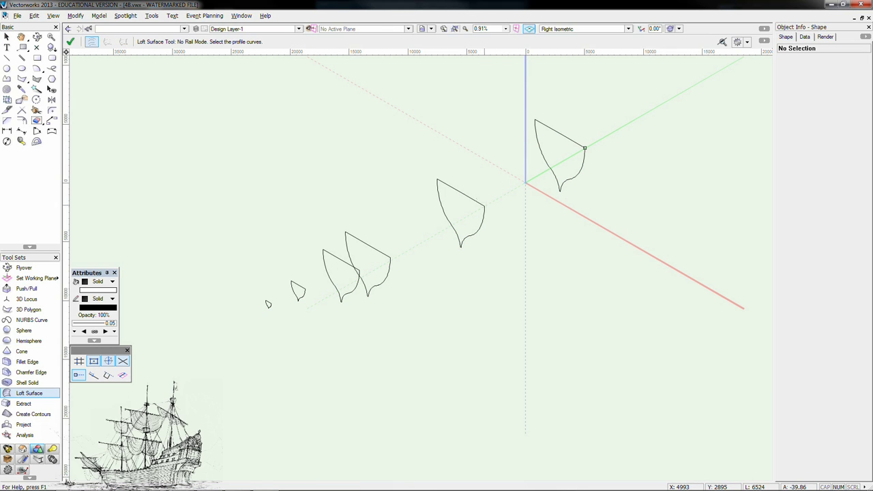
Step: Loft the six remaining profile curves at their upper corners from stern to bow, preview the result and create it as a solid
click(52, 37)
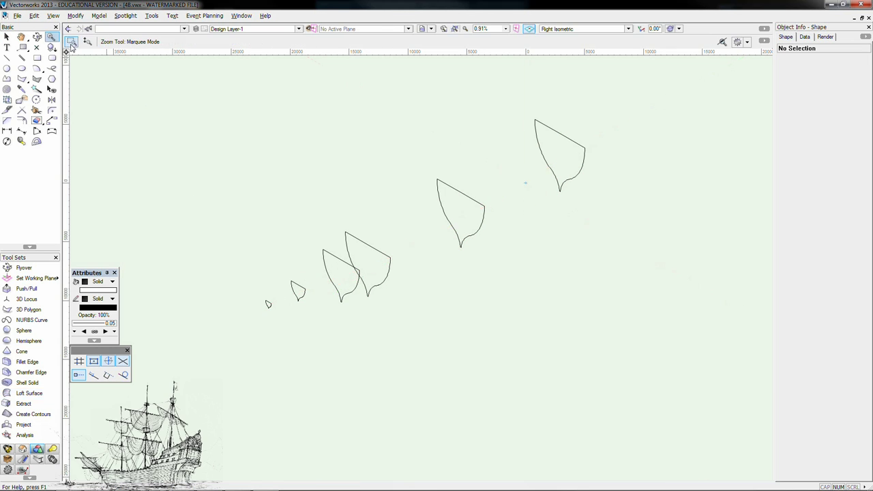
click(28, 393)
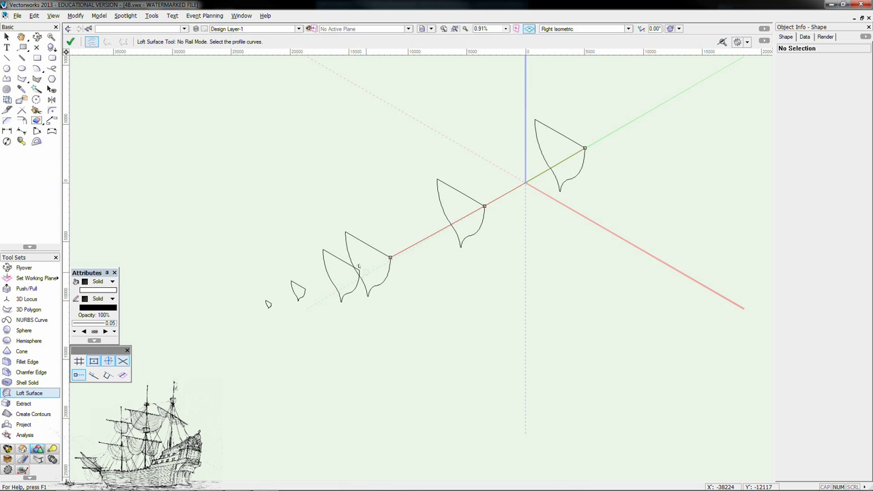
click(71, 41)
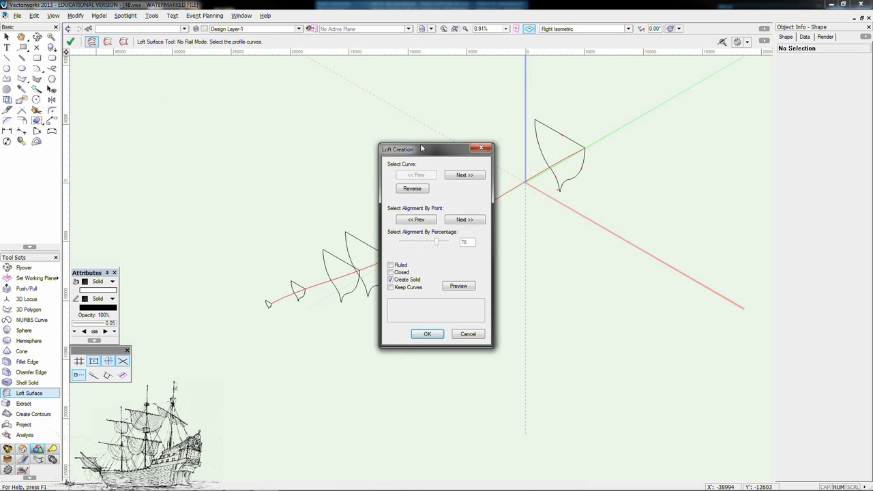
click(663, 353)
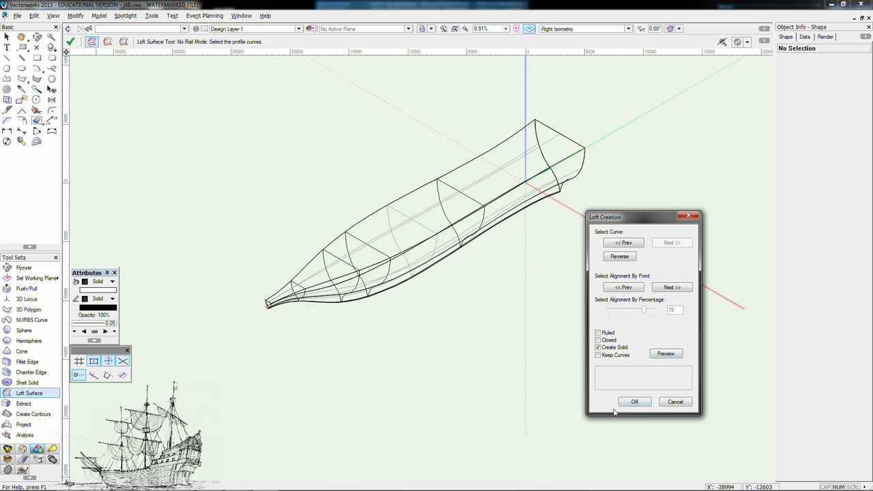
click(634, 401)
Step: Examine the lofted hull's shape by orbiting around it and viewing it in Top/Plan
key(x)
click(37, 38)
key(x)
key(x)
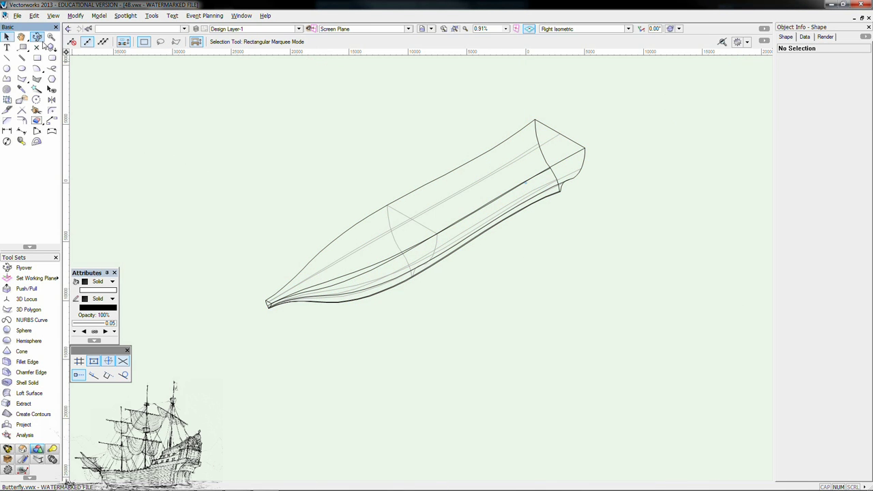
click(37, 37)
drag(438, 262, 391, 267)
mouse_move(439, 261)
ctrl+middle_down()
mouse_move(433, 271)
mouse_move(466, 264)
mouse_move(488, 273)
ctrl+middle_up()
key(F5)
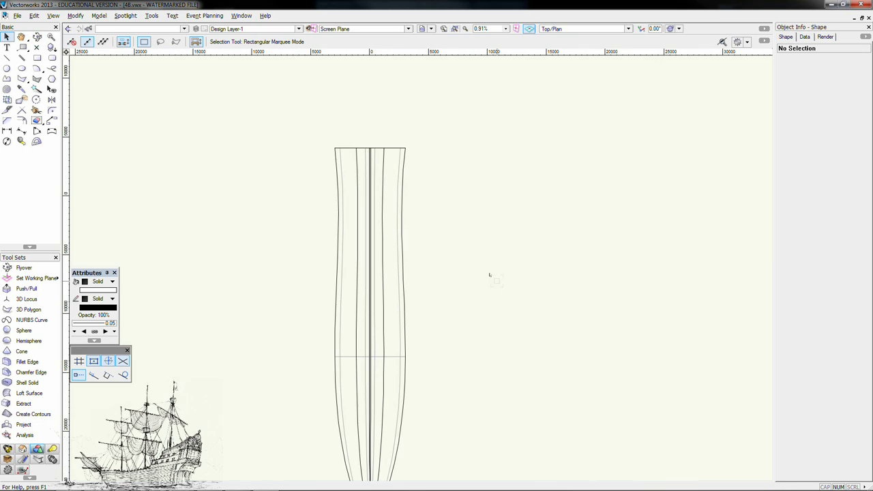
Step: Extract the hull's top face as a NURBS surface in Right Isometric view and raise it above the hull
click(401, 222)
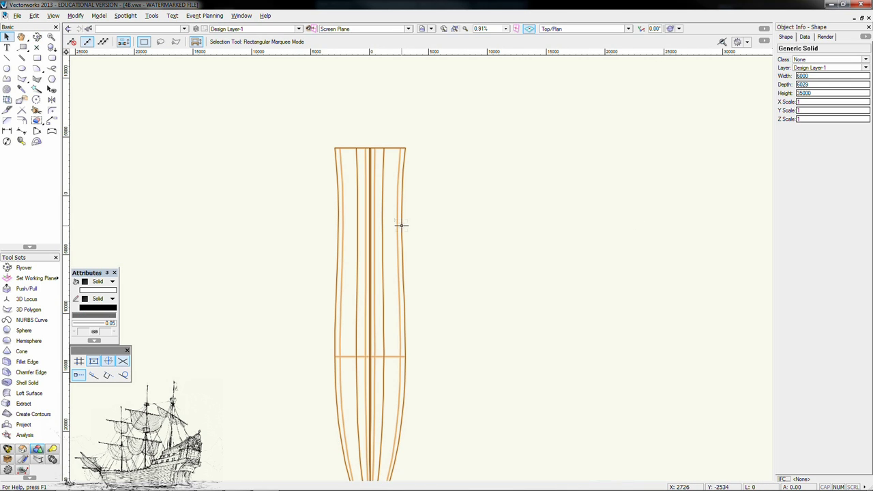
click(278, 236)
key(3)
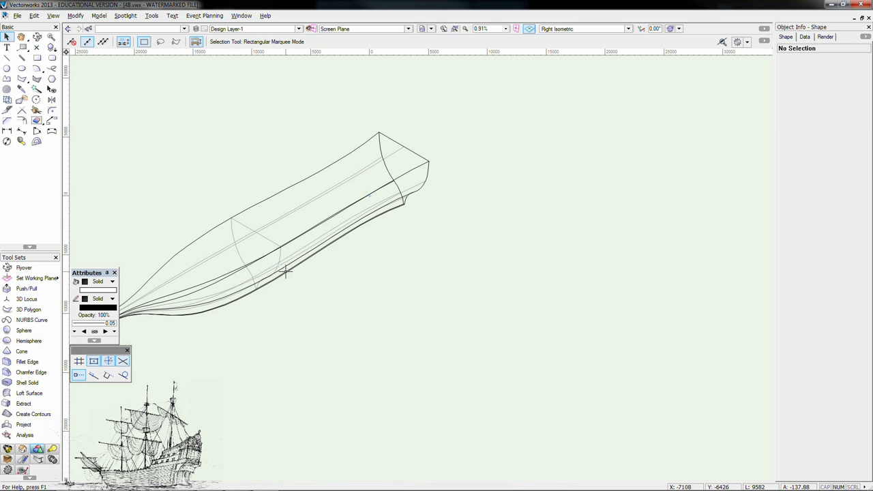
middle_drag(286, 271, 352, 266)
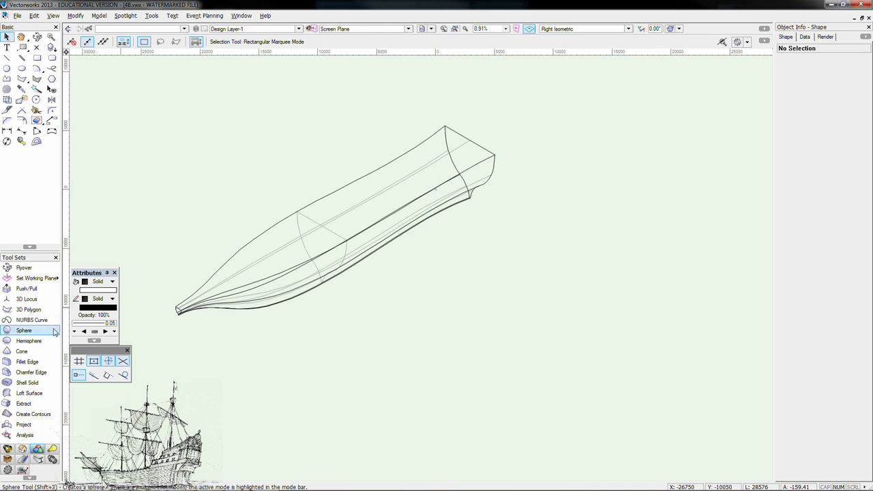
click(25, 405)
click(313, 247)
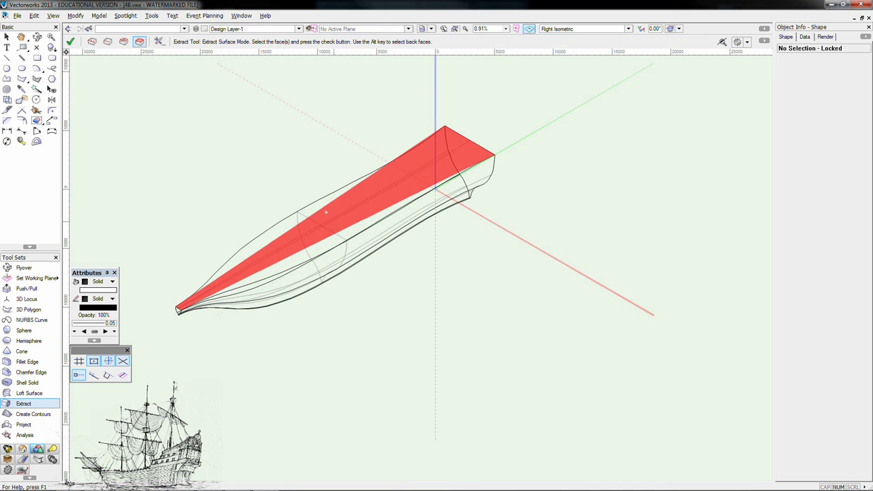
click(71, 42)
click(6, 37)
key(KP_2)
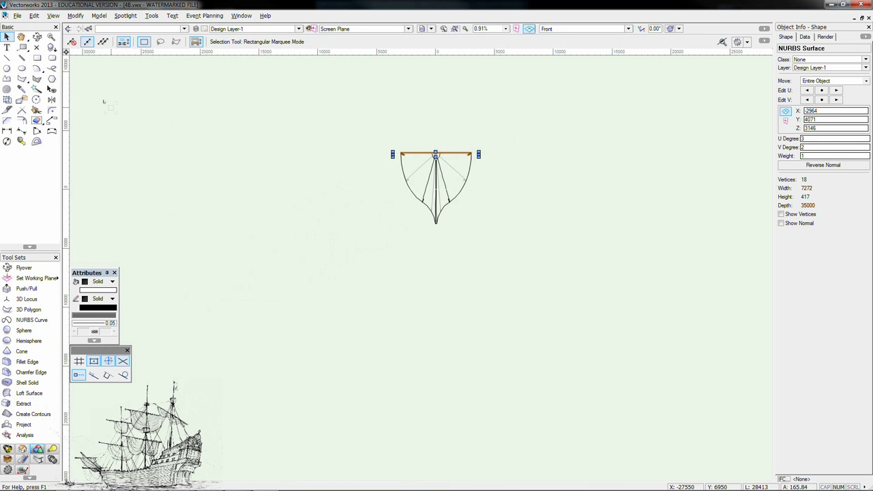
key(KP_3)
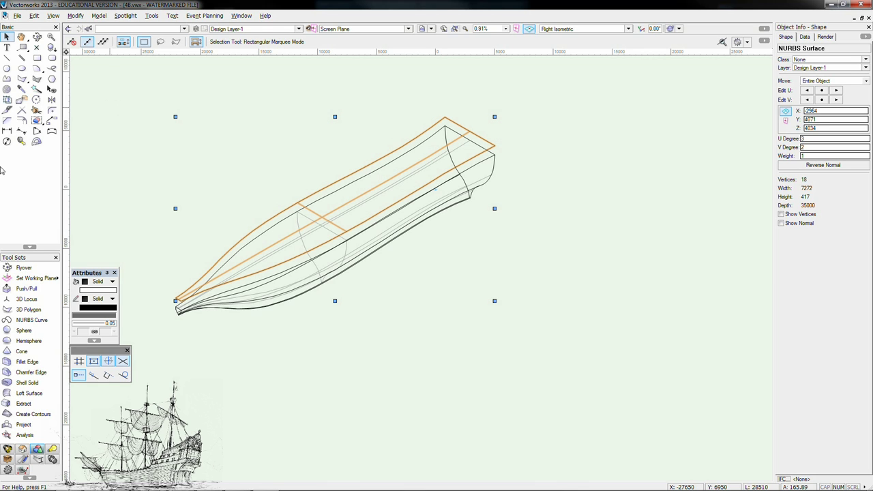
Step: Try converting the raised deck surface to polygons from the isometric view, and delete the resulting group
click(75, 15)
mouse_move(133, 239)
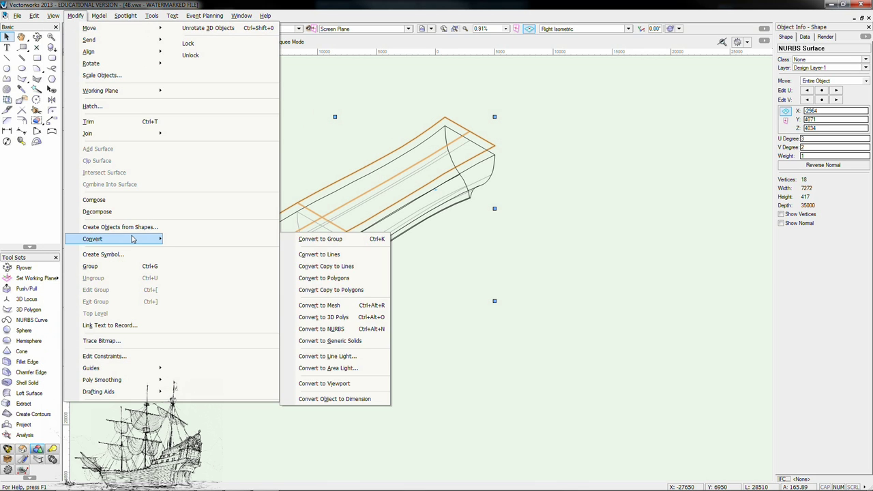
click(334, 277)
click(422, 266)
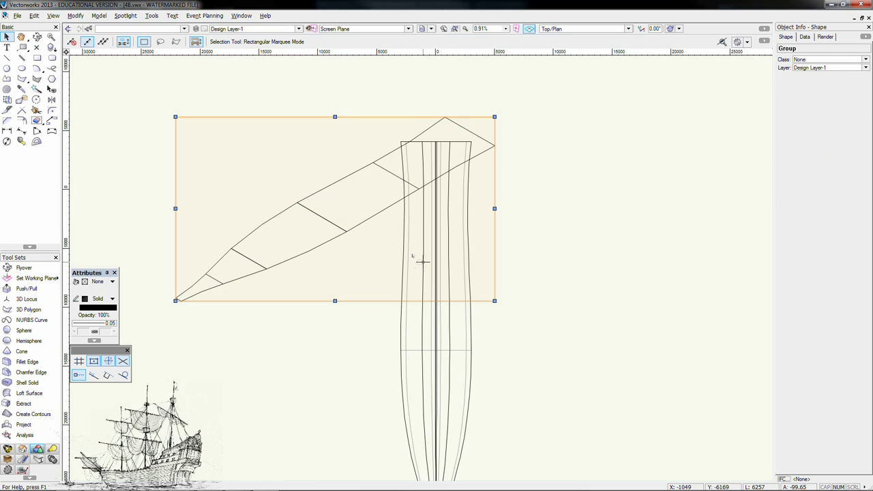
drag(338, 227, 367, 273)
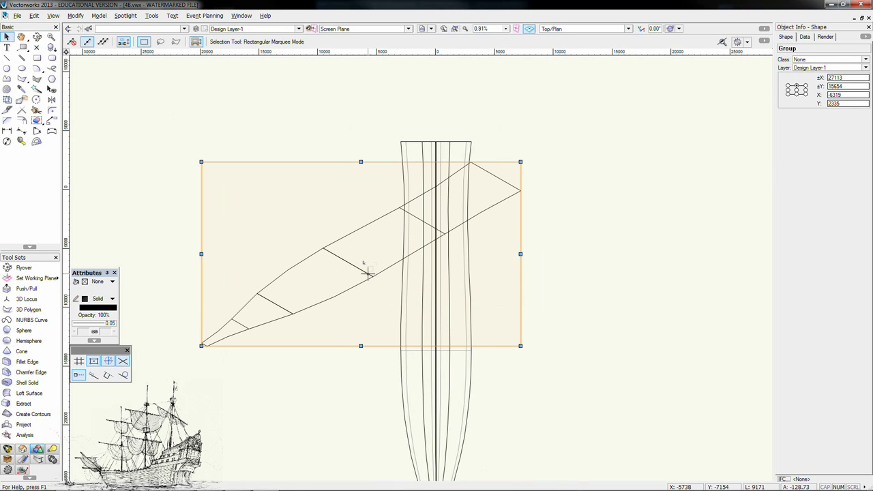
double_click(373, 276)
click(744, 68)
key(Delete)
Step: Extract the hull's top face as a surface in Top/Plan view and move it about 15500 mm to the left of the hull
click(23, 403)
click(437, 273)
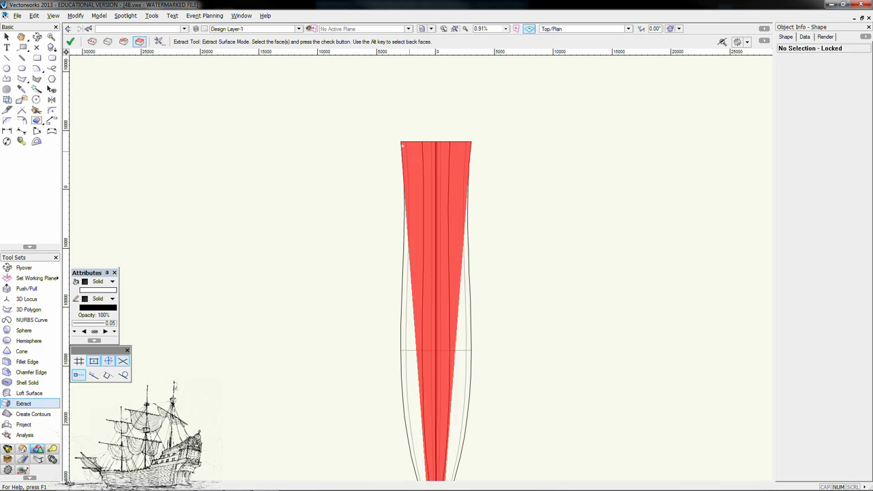
click(70, 45)
key(x)
drag(401, 141, 220, 142)
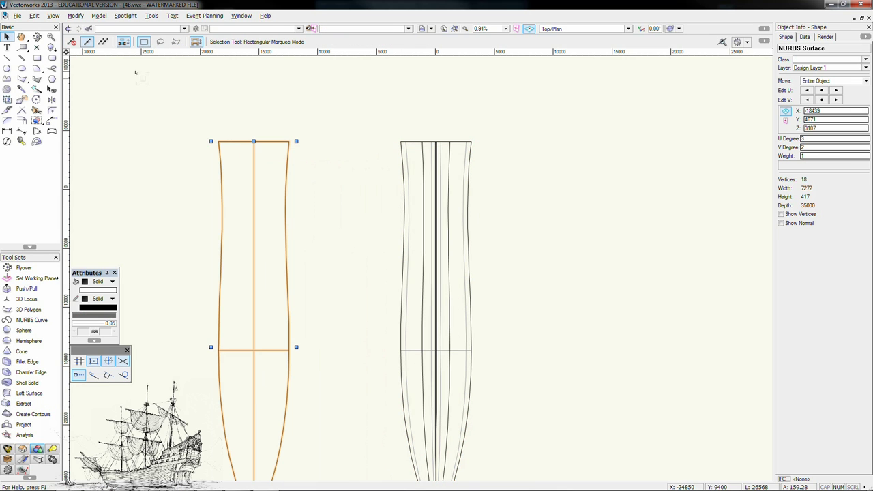
Step: Convert the extracted deck surface beside the hull to polygons
click(76, 16)
mouse_move(92, 239)
click(335, 275)
click(423, 265)
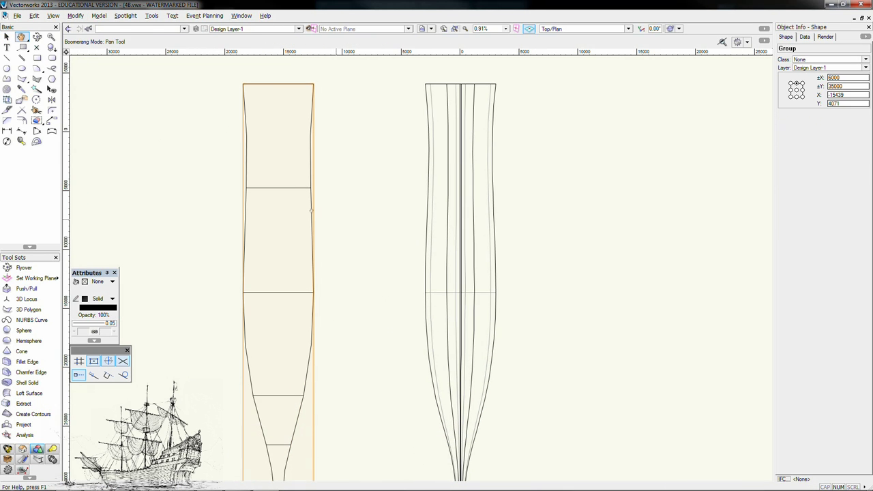
Step: Inside the deck group, merge the separate polygons into one outline with Add Surface and exit the group
double_click(300, 187)
scroll(300, 187, down, 1)
right_click(312, 189)
click(328, 444)
click(740, 75)
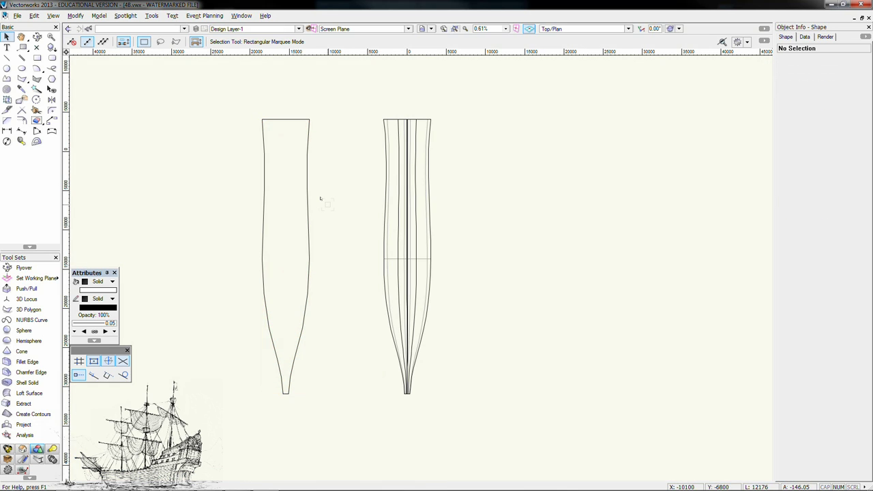
Step: Offset the deck outline inward by about 250 mm using the Offset tool in Offset by Point mode
scroll(328, 200, up, 1)
middle_drag(317, 200, 325, 192)
click(22, 120)
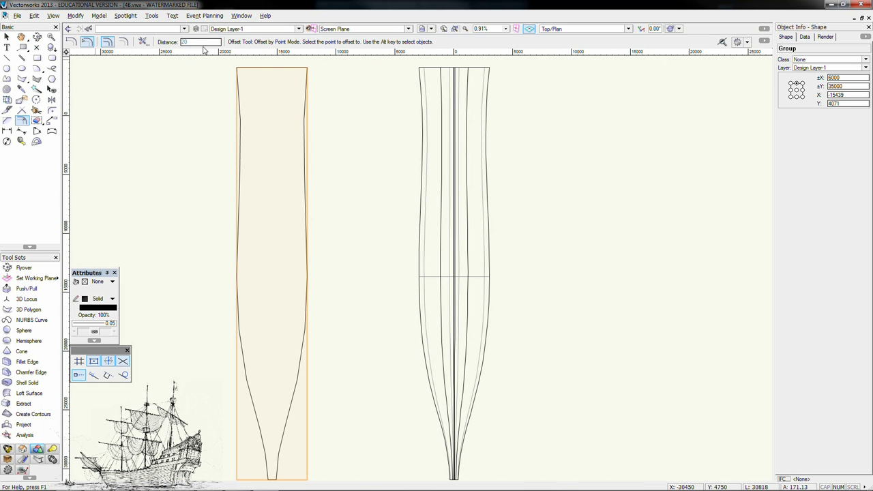
scroll(308, 65, up, 5)
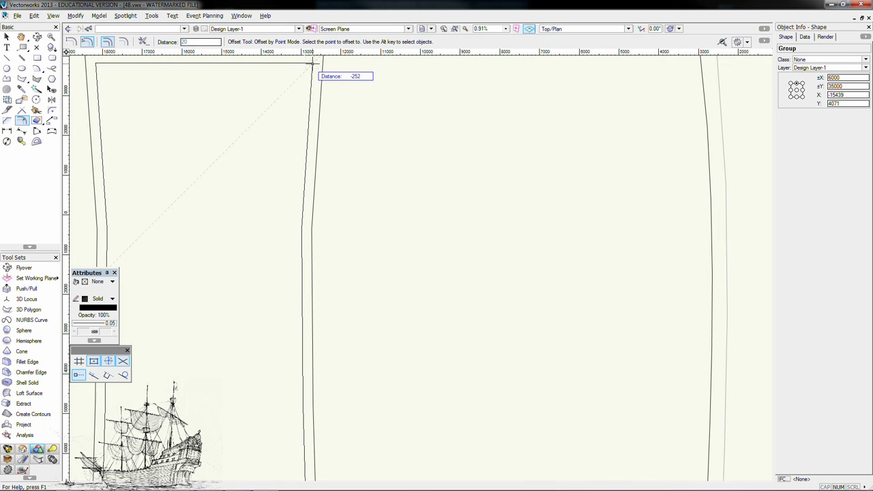
click(313, 64)
scroll(316, 69, down, 3)
key(x)
key(x)
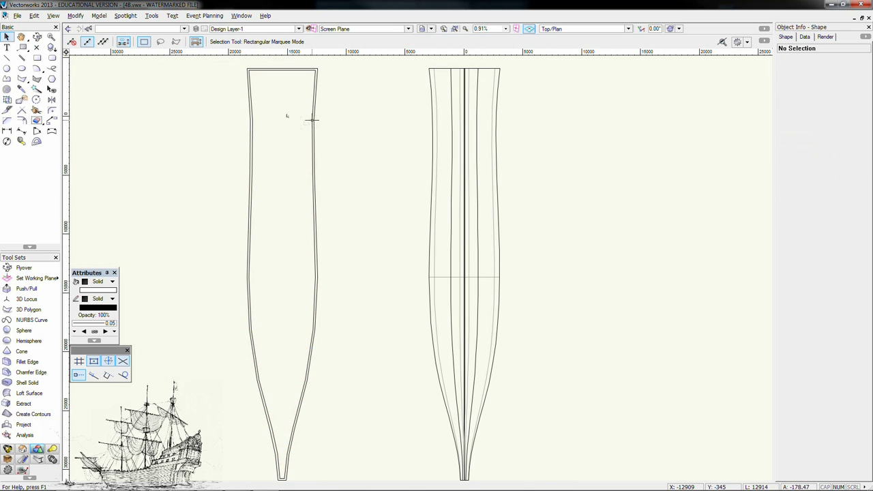
Step: Ungroup both deck outlines and clip the inner one out of the outer one, making a thin closed rim profile
scroll(231, 65, down, 1)
drag(222, 58, 321, 351)
right_click(283, 270)
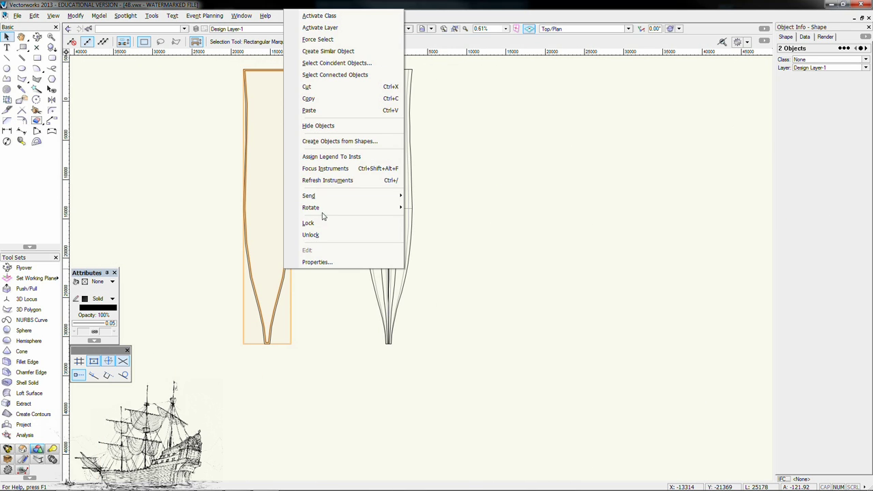
click(253, 293)
key(ctrl+u)
scroll(252, 283, down, 1)
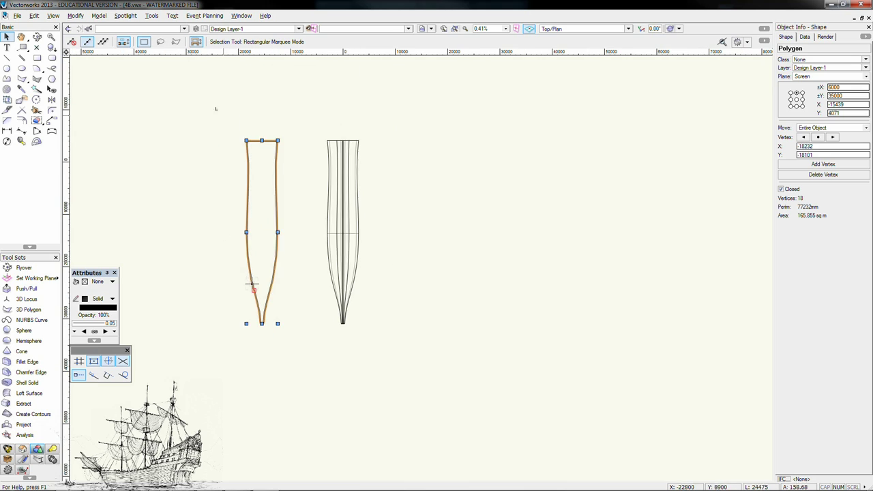
right_click(253, 285)
click(327, 268)
Step: Extrude the deck rim profile 800 mm
scroll(267, 267, up, 3)
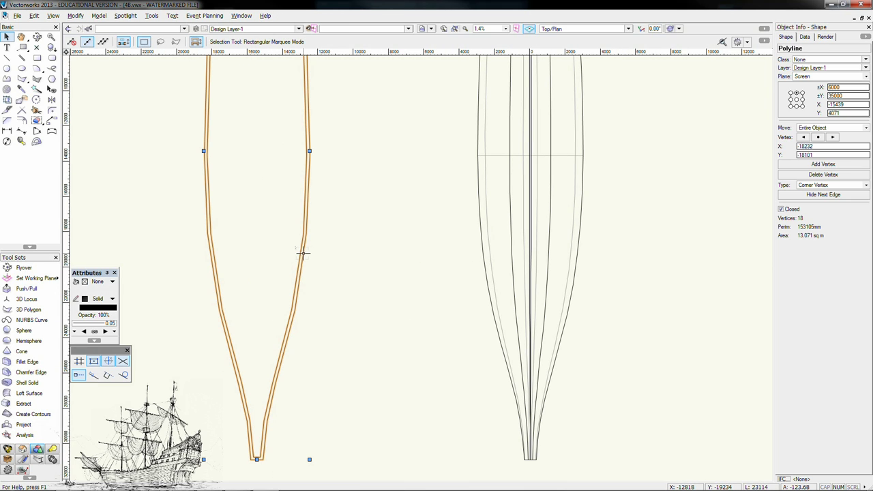
key(ctrl+e)
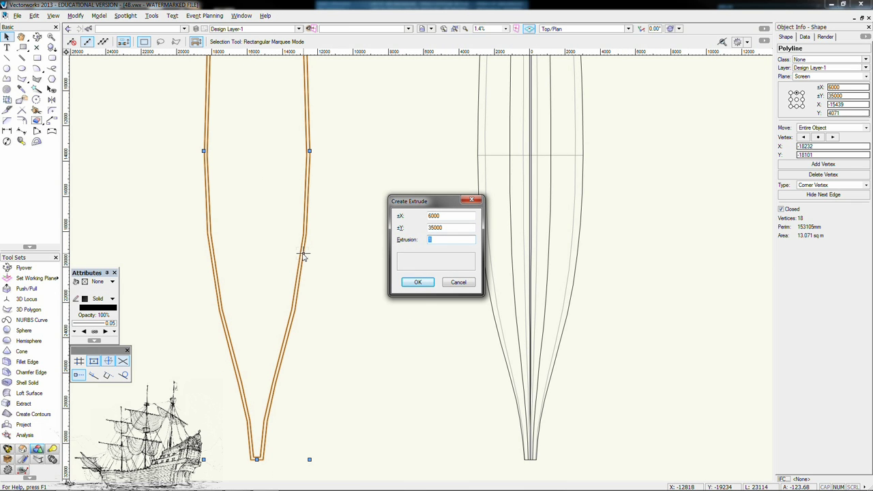
key(Return)
scroll(303, 254, down, 2)
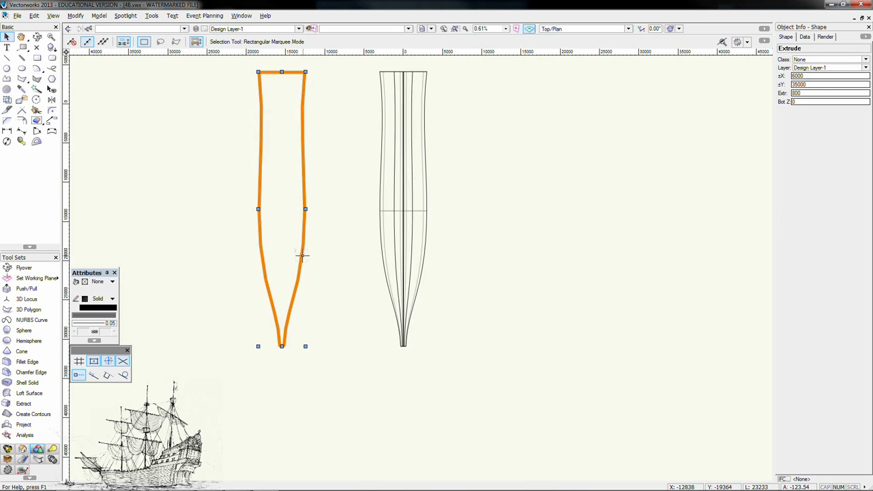
Step: Move the extruded rim over the hull in Top/Plan view, matching their stern midpoints
click(292, 170)
drag(282, 72, 403, 71)
key(3)
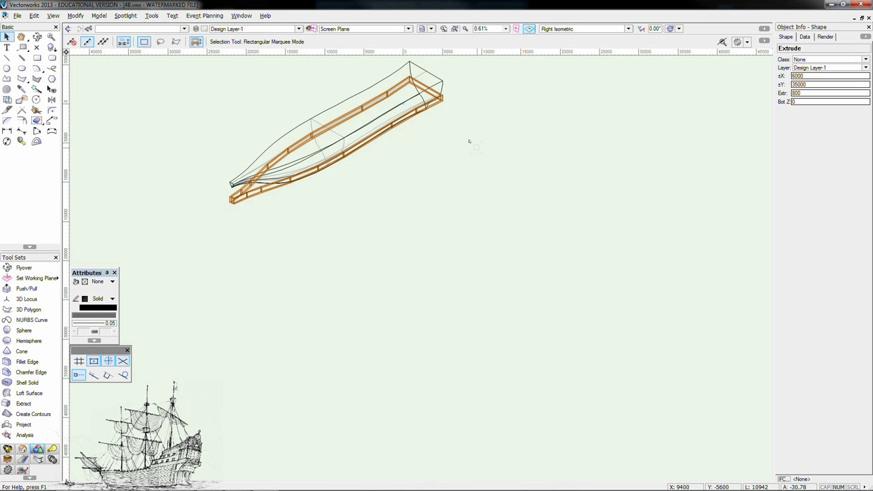
Step: Lower the hull in Front view so its deck meets the rim's base, and check the result shaded in an isometric view
key(2)
middle_drag(462, 191, 428, 281)
scroll(366, 163, up, 2)
click(358, 167)
drag(368, 190, 368, 299)
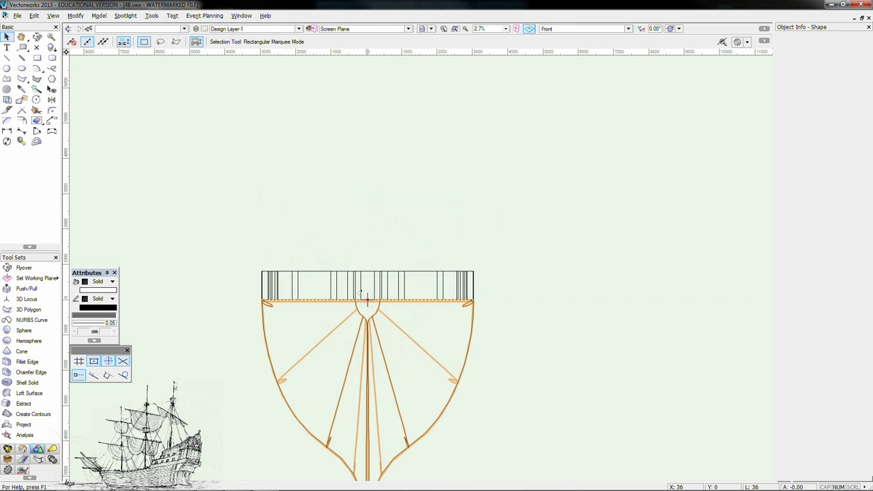
key(3)
scroll(366, 299, down, 3)
key(ctrl+shift+g)
middle_drag(253, 335, 357, 306)
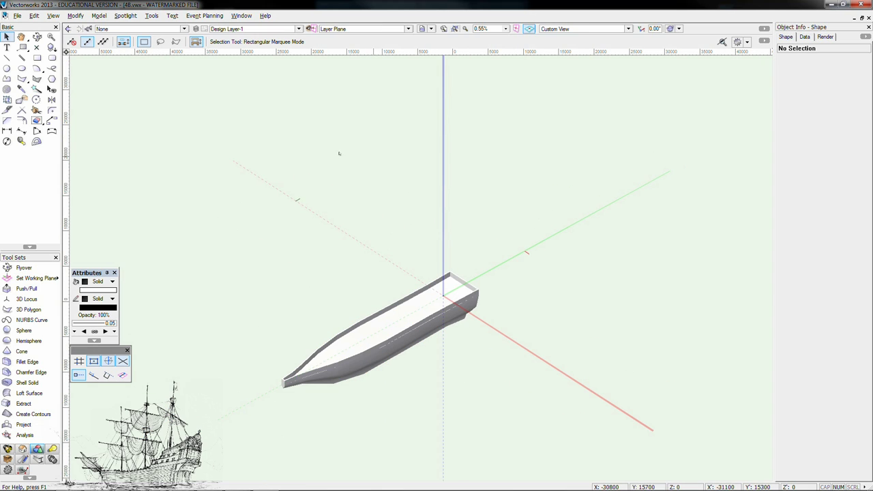
Step: In Right view with wireframe rendering, draw an upright oval about 6250 by 15200 mm above the bow half of the hull
key(KP_6)
key(ctrl+shift+w)
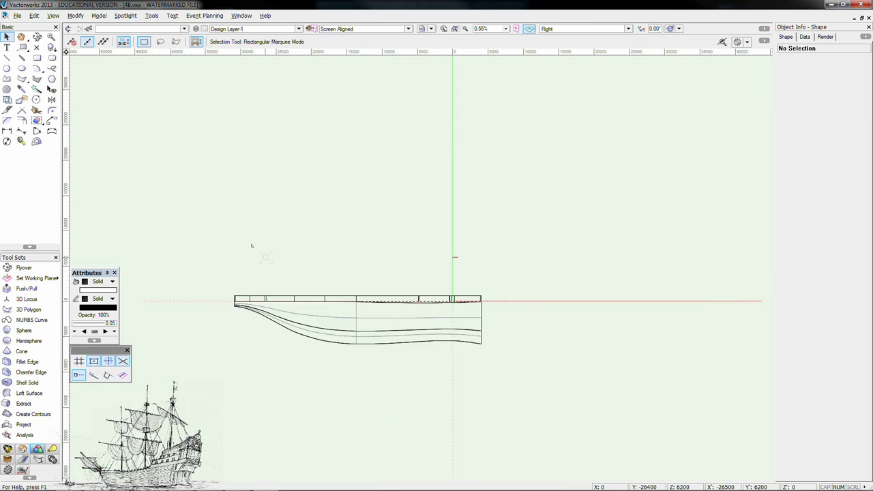
scroll(250, 246, up, 3)
click(22, 70)
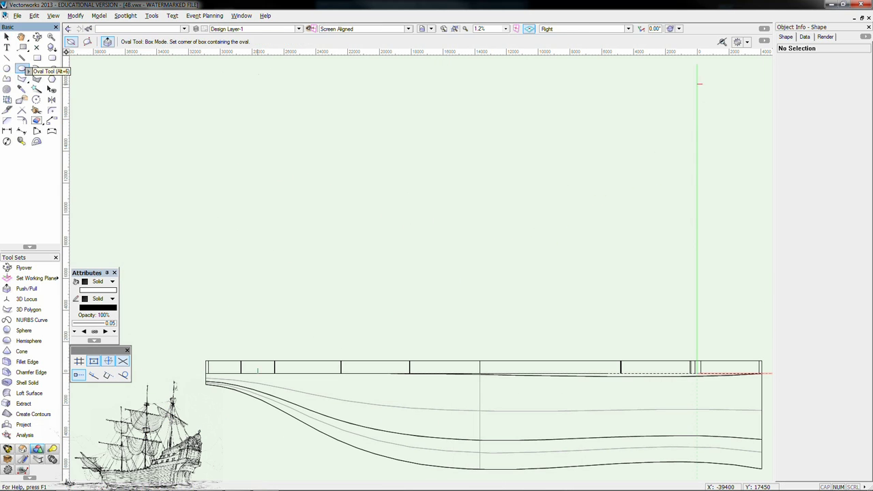
drag(282, 74, 380, 315)
click(6, 37)
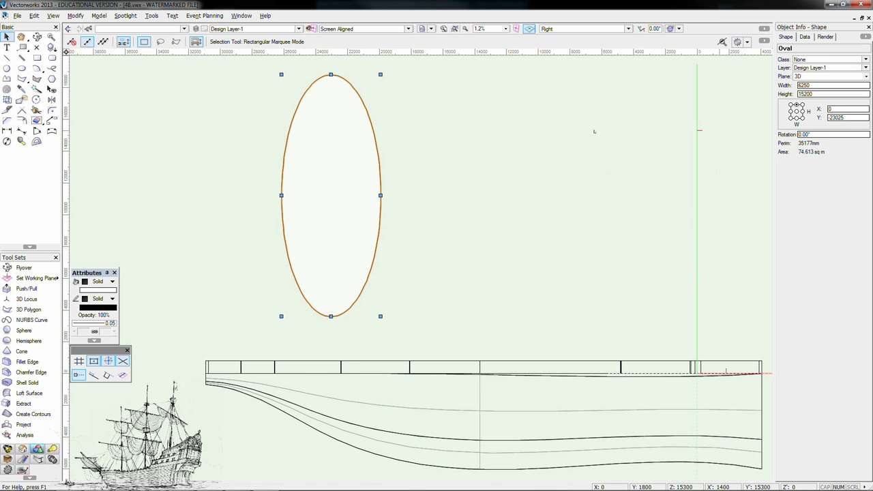
Step: Try scaling a copy of the oval to 98 percent of its size
click(75, 16)
click(94, 76)
key(Tab)
text(98)
key(Return)
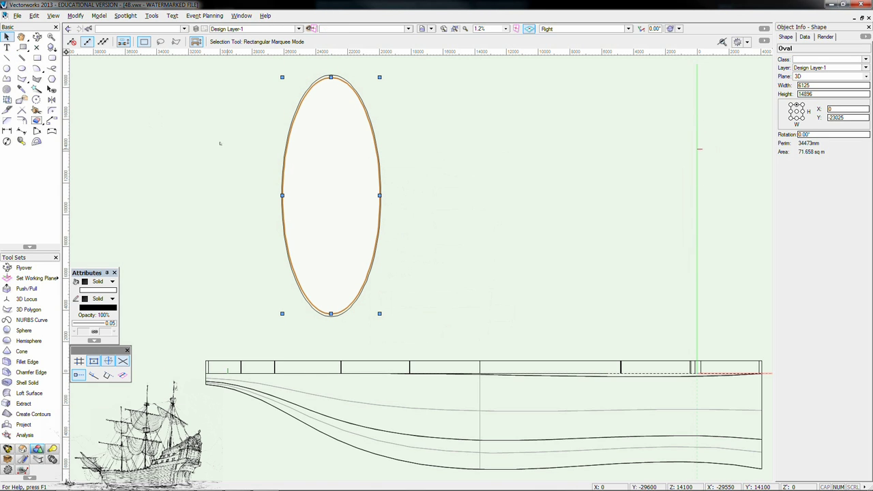
click(241, 177)
Step: Offset the oval inward by about 46 mm with the Offset tool in Offset by Point mode
click(21, 120)
scroll(361, 73, up, 6)
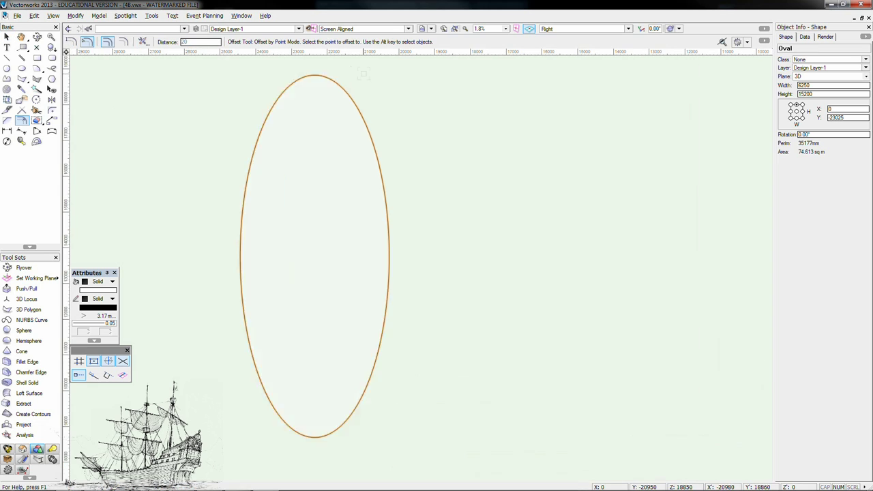
click(413, 134)
scroll(411, 126, down, 6)
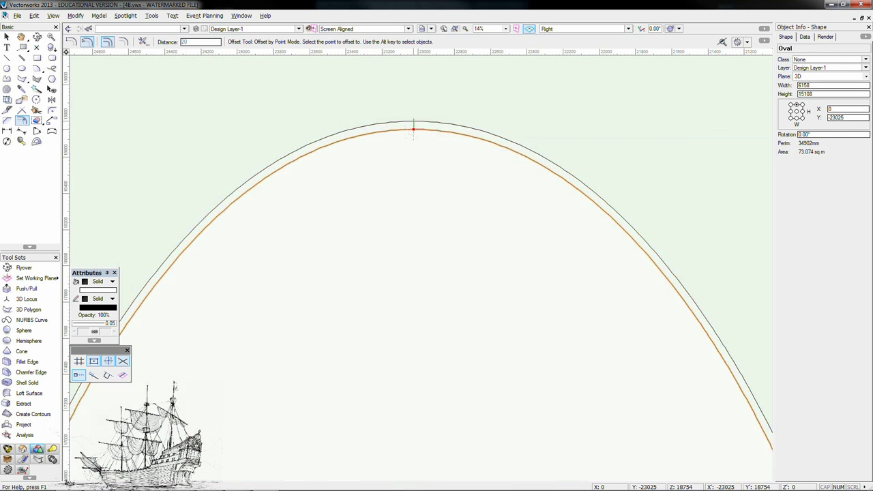
key(x)
Step: Clip the inner oval out of the outer one and delete the inner oval, keeping a thin ring
drag(260, 93, 440, 366)
right_click(351, 307)
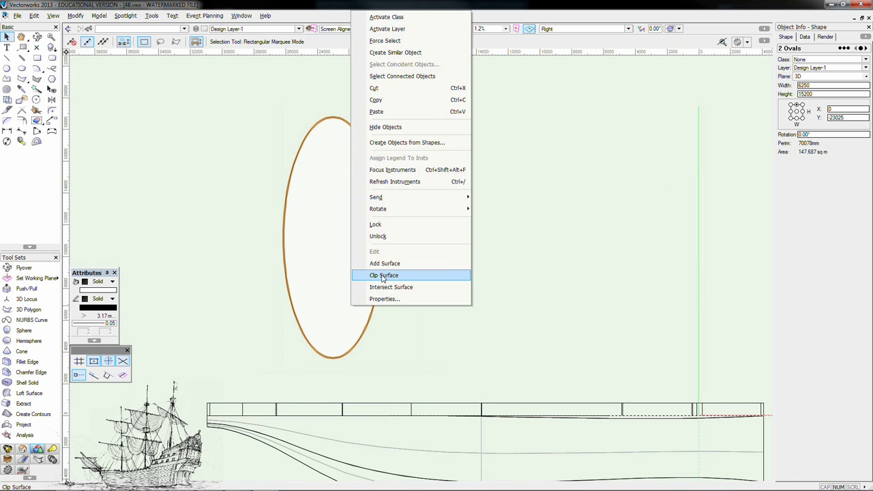
click(383, 275)
key(Delete)
click(382, 260)
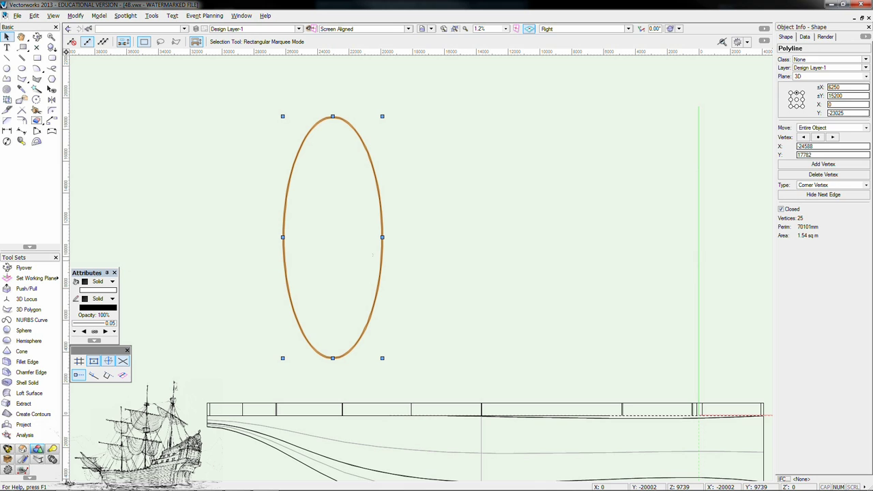
Step: Draw an 8876 by 2826 mm rectangle over the ring's upper tip and a second about 14300 mm tall from its vertical centreline
key(4)
click(401, 139)
click(401, 94)
click(331, 138)
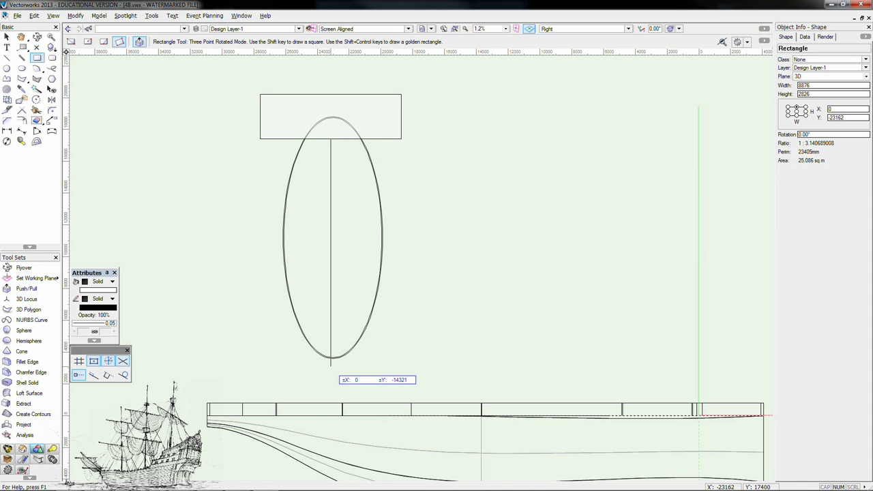
click(331, 366)
click(388, 366)
key(x)
Step: Merge the two rectangles, clip them out of the ring and delete the cutting shape, keeping only the arc on the bow side
shift+click(364, 103)
right_click(364, 103)
click(380, 352)
shift+click(308, 343)
right_click(307, 343)
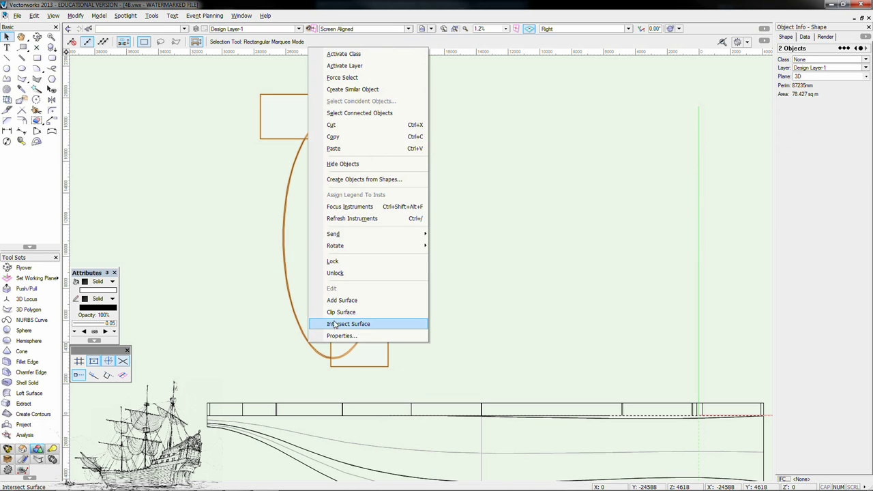
click(331, 313)
key(Delete)
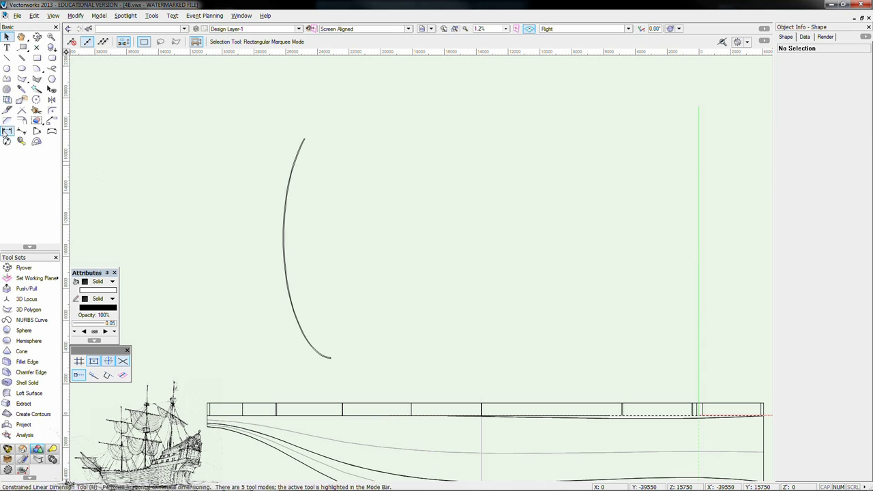
Step: Rotate the sail arc about its lower end until its upper end stands vertically above it
click(36, 100)
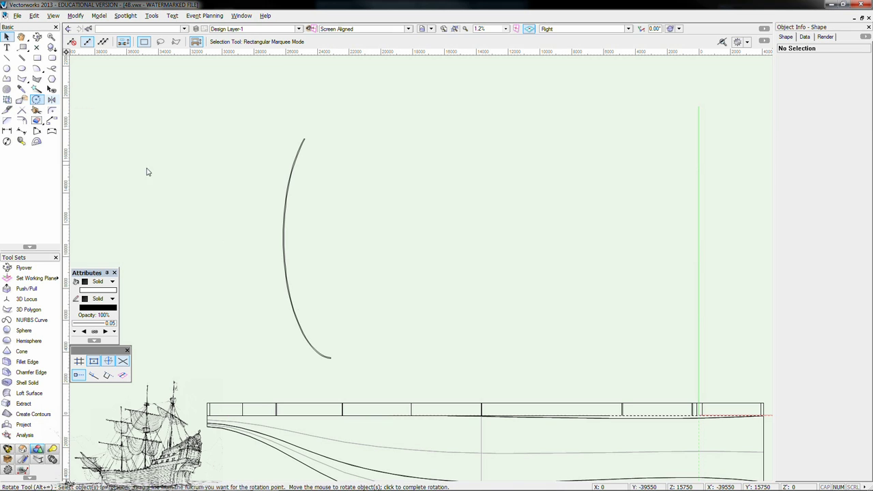
alt+click(290, 177)
click(331, 356)
click(305, 140)
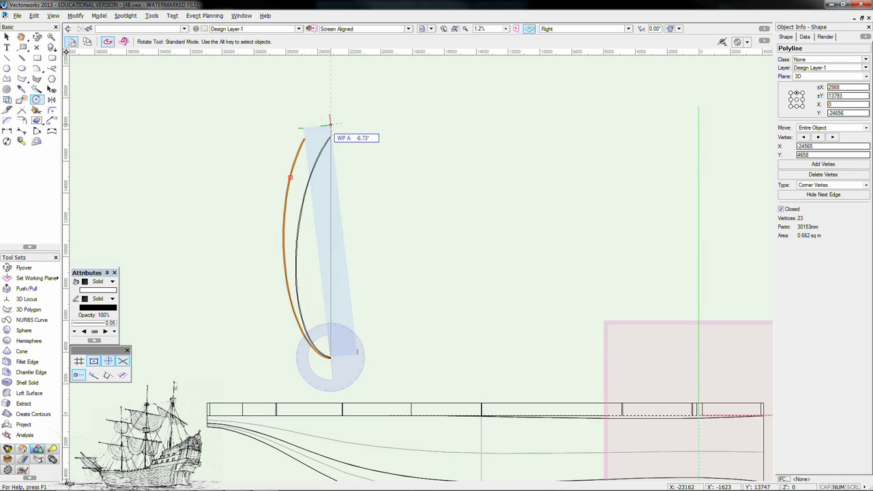
click(331, 122)
key(x)
click(180, 234)
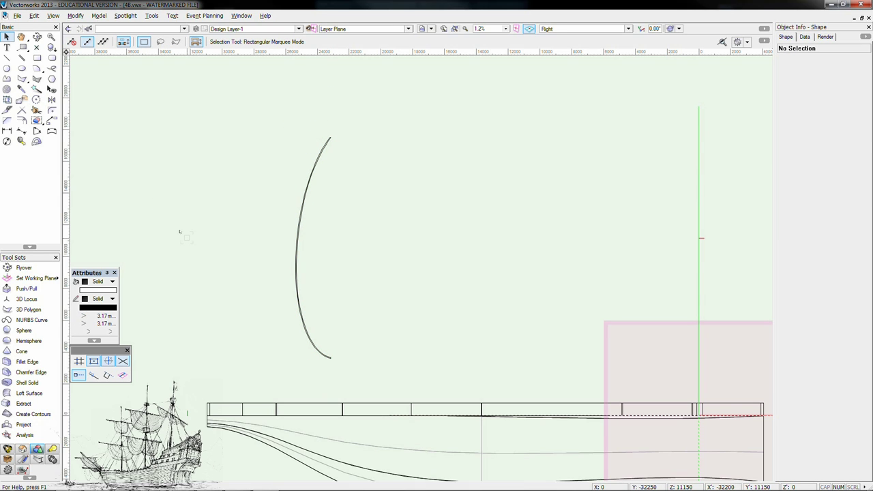
Step: Draw a circle of about 397 mm radius in the plan view, centred on the midpoint of the hull's stern edge
key(ctrl+5)
scroll(183, 236, down, 3)
scroll(376, 428, up, 2)
click(7, 68)
scroll(337, 216, up, 1)
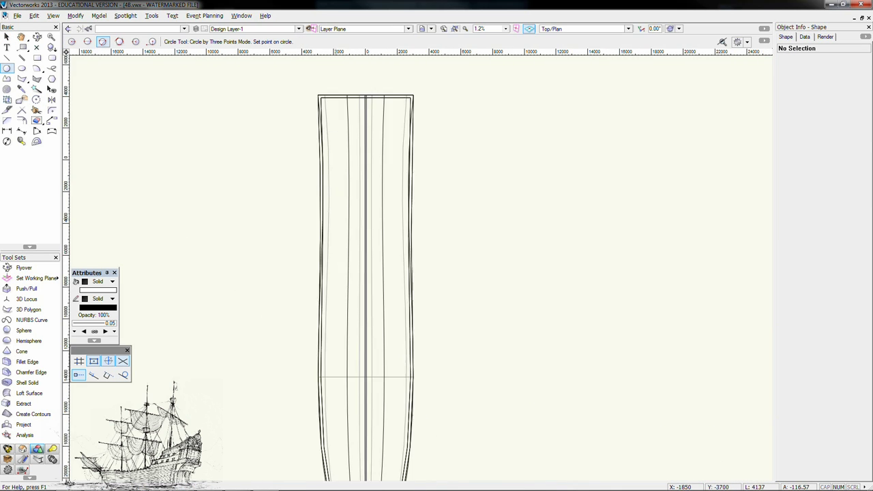
scroll(338, 214, up, 3)
scroll(377, 212, down, 3)
scroll(378, 81, up, 4)
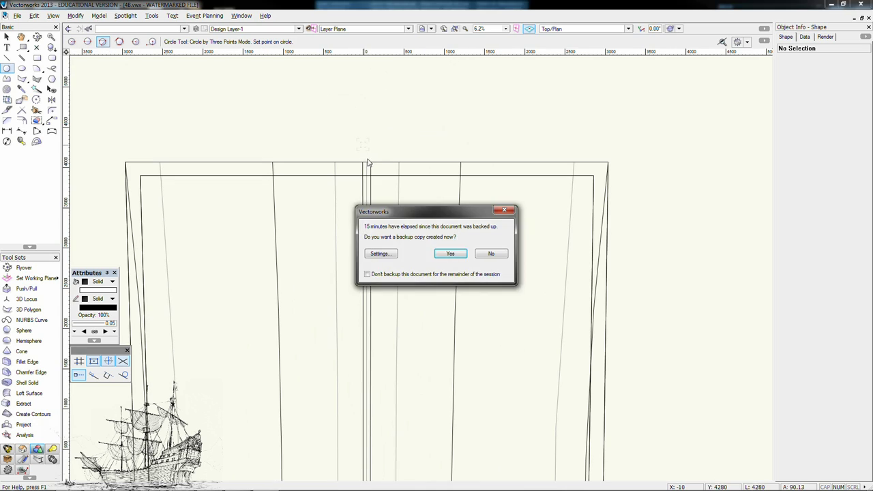
key(Escape)
click(72, 42)
click(366, 162)
click(334, 162)
scroll(329, 165, down, 4)
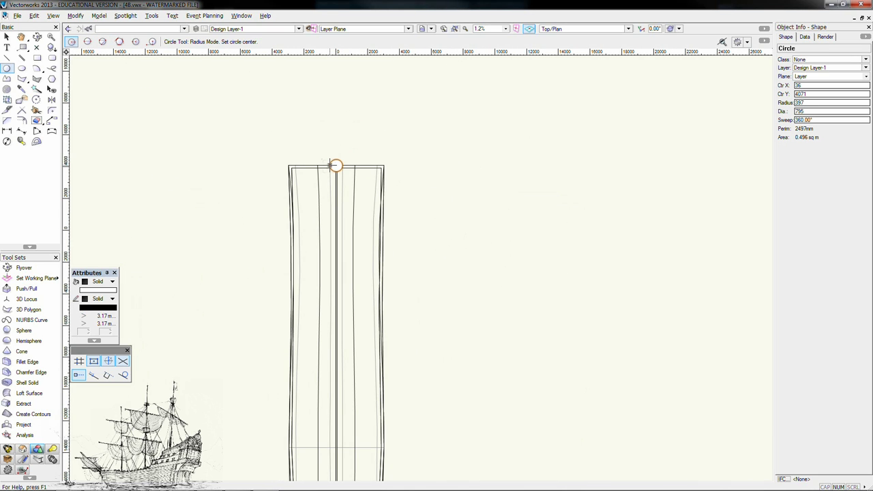
Step: Move the circle along the hull's centreline toward the bow, to about Y -3954
key(x)
drag(336, 165, 335, 183)
middle_drag(328, 333, 332, 200)
drag(340, 177, 341, 164)
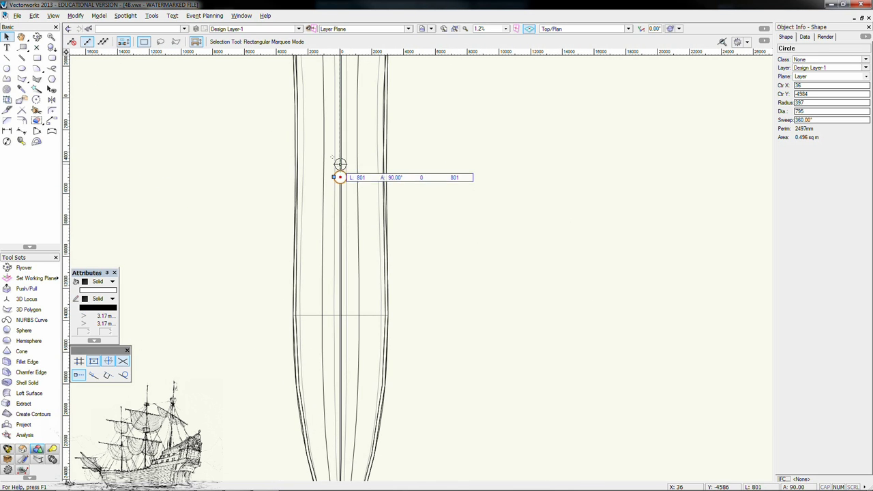
Step: Turn the circle into a tapered extrude with a height of 35000 mm and a taper angle of 1° for the mast
key(ctrl+e)
click(471, 284)
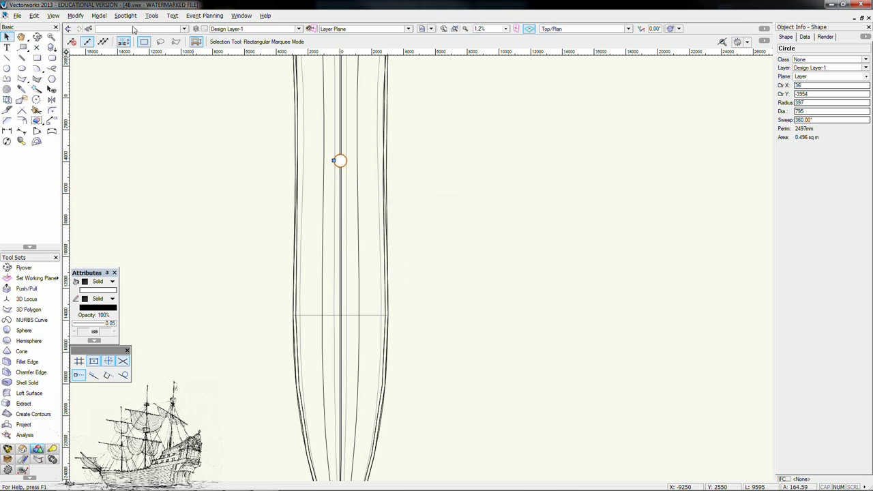
click(100, 15)
click(106, 112)
key(Tab)
text(1)
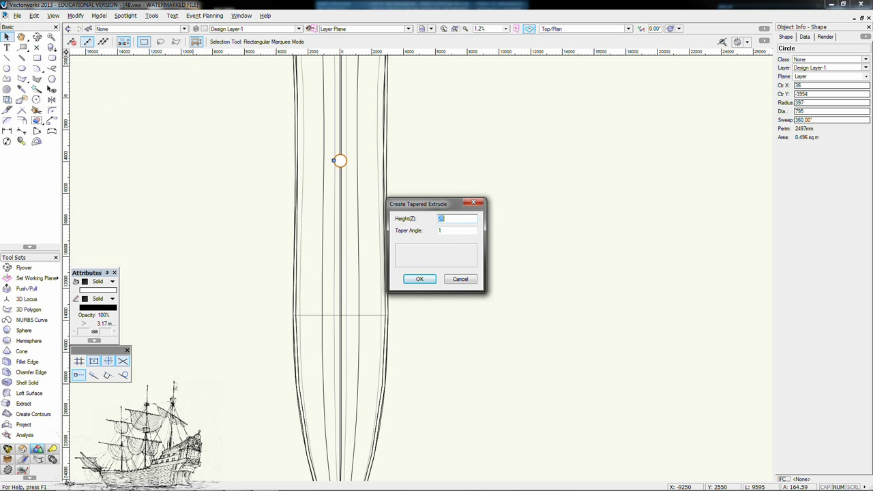
text(35000)
key(Return)
Step: Set the mast's taper angle to 0.5° and its height to 25000 mm, and move it about 2987 mm toward the bow
key(KP_6)
scroll(116, 109, down, 4)
scroll(212, 157, up, 3)
middle_drag(171, 56, 285, 106)
double_click(823, 114)
text(0.5)
key(Return)
scroll(487, 206, down, 1)
middle_drag(485, 206, 466, 235)
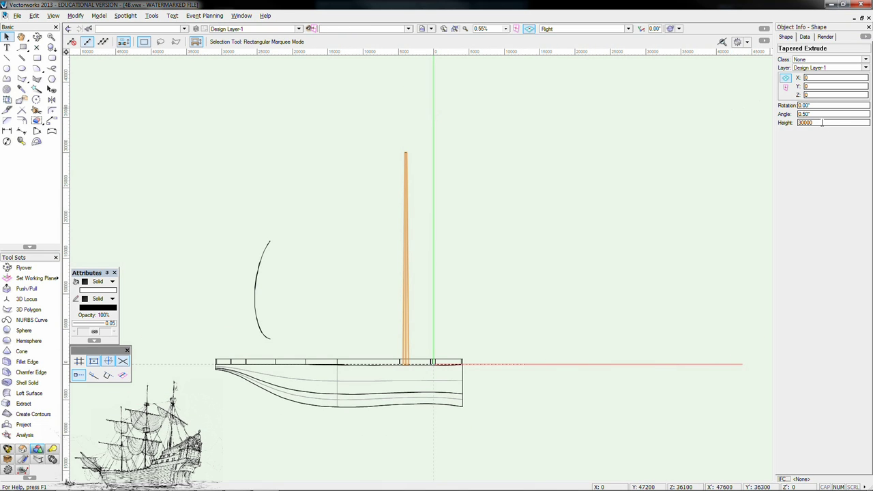
drag(405, 303, 363, 243)
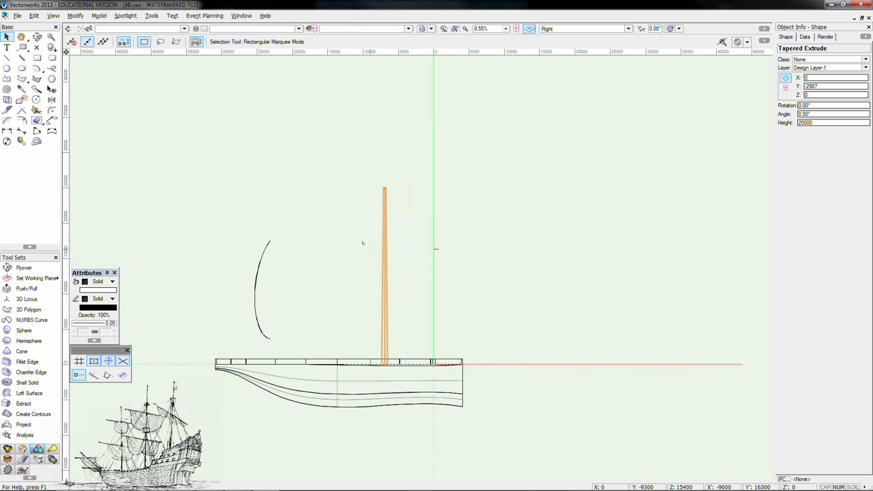
Step: Draw a 300 mm radius circle on the bow side of the mast's upper part in the side view and extrude it 10000 mm
click(7, 68)
scroll(385, 225, up, 5)
click(345, 220)
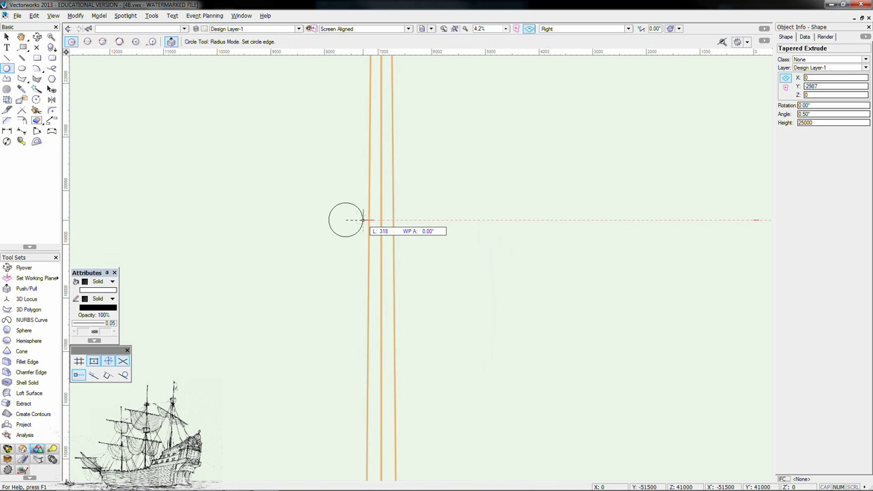
key(Tab)
text(300)
key(Return)
key(ctrl+e)
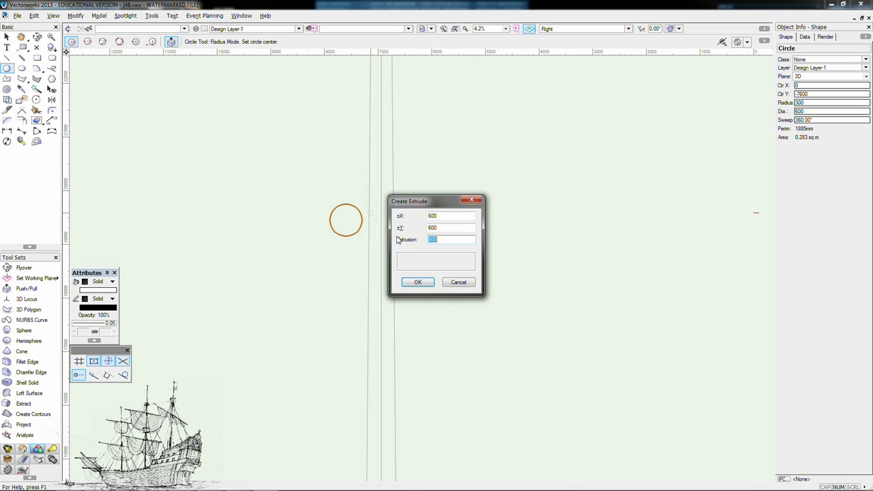
key(Return)
Step: Set the radius of the extruded yard to 150 mm
key(ctrl+5)
key(x)
scroll(409, 250, down, 7)
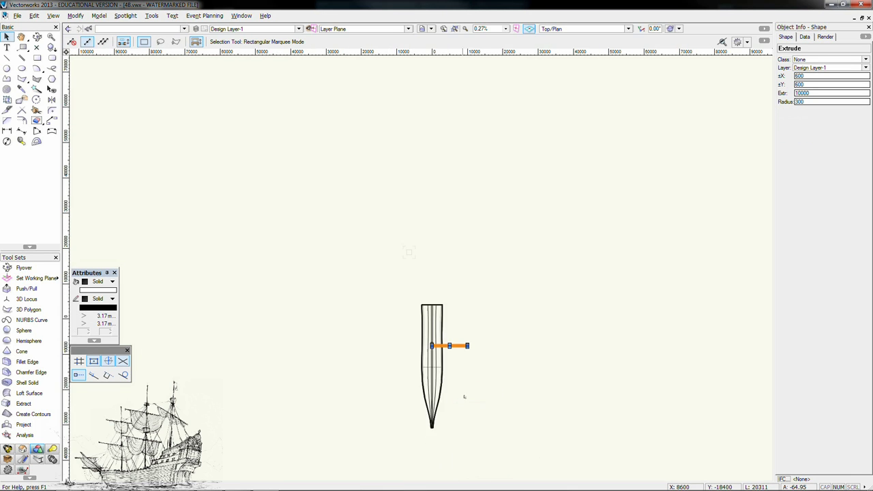
scroll(442, 342, up, 4)
click(495, 320)
middle_drag(496, 320, 487, 249)
click(491, 280)
text(150)
click(516, 245)
Step: Snap the yard's end to the hull's centreline in the plan view and shift the yard so it is centred on the mast
scroll(488, 284, up, 3)
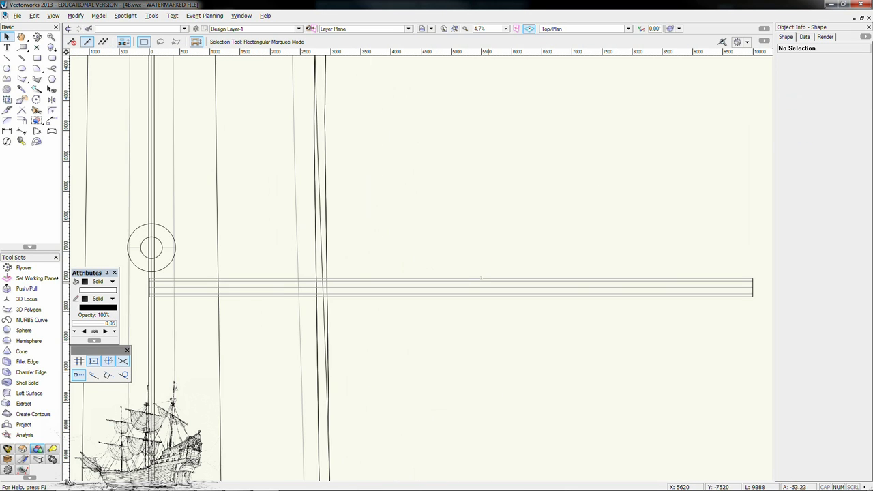
scroll(472, 284, down, 1)
drag(659, 280, 257, 281)
click(258, 281)
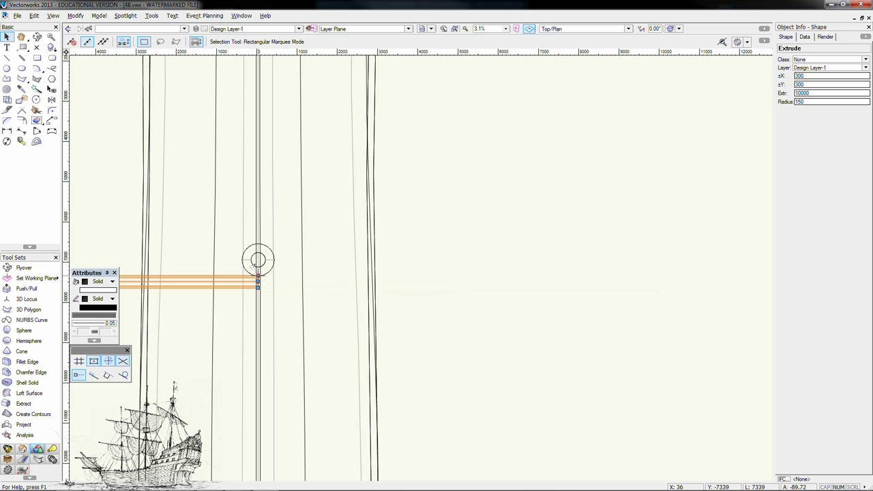
key(ctrl+m)
key(Return)
Step: Place the yard against the bow side of the mast in the side view and check it in the right isometric view
key(6)
scroll(261, 280, down, 5)
scroll(334, 235, up, 9)
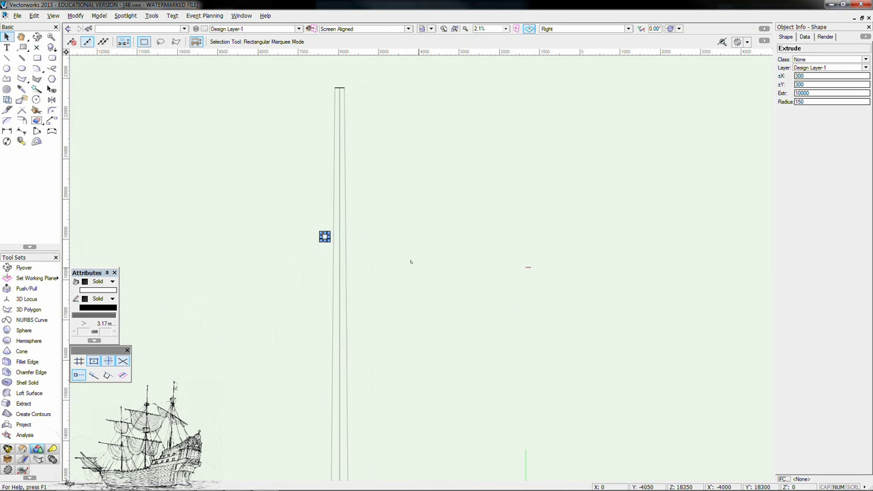
click(322, 249)
drag(312, 281, 312, 280)
scroll(415, 389, down, 8)
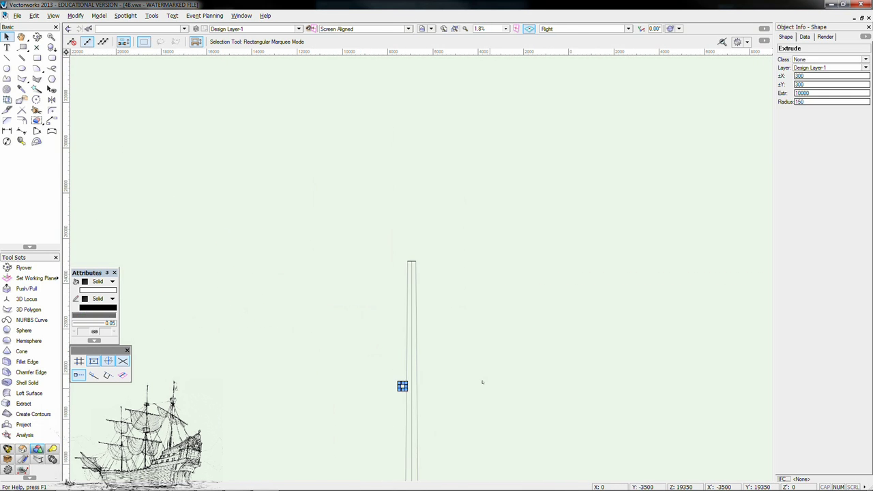
click(483, 382)
key(3)
scroll(483, 382, down, 4)
middle_drag(482, 382, 433, 235)
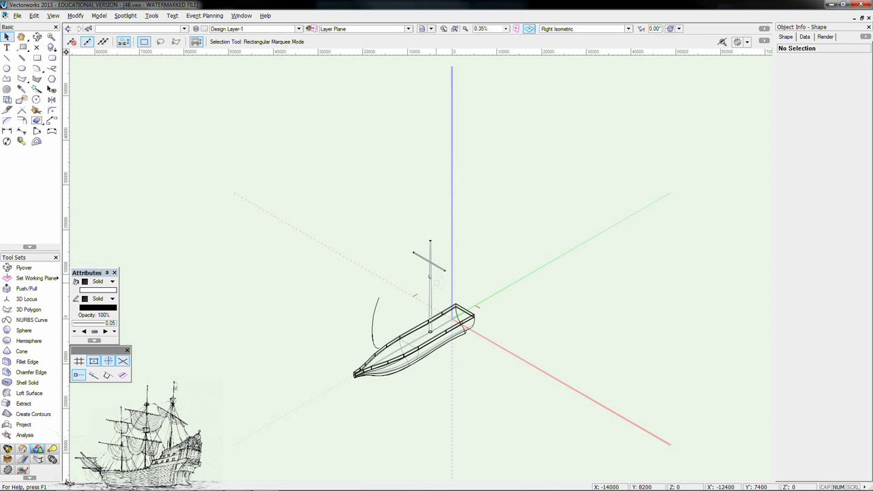
Step: Copy the yard down the mast to a height of about 9700 mm, resting against the mast's bow side
key(2)
key(6)
scroll(435, 282, up, 3)
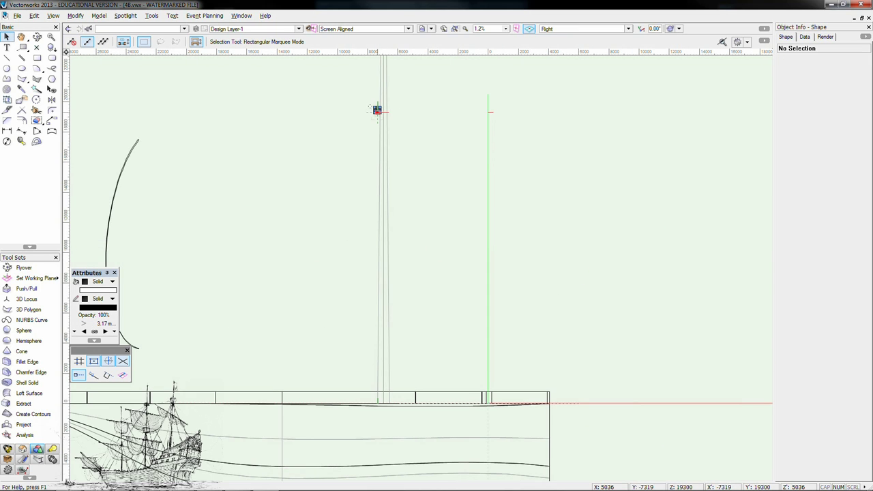
drag(375, 110, 376, 255)
scroll(404, 261, up, 3)
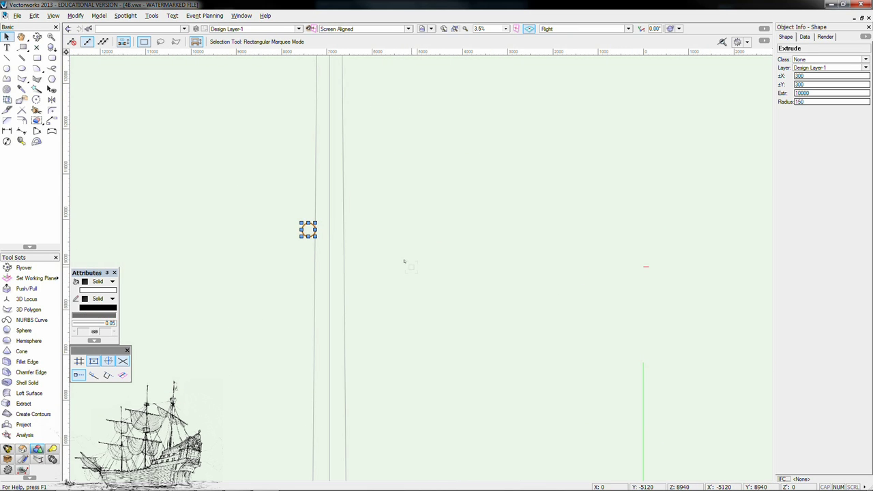
click(392, 323)
Step: Scale the sail arc to about 2126 by 9815 mm and move its upper end onto the upper yard
scroll(383, 326, down, 4)
click(214, 272)
drag(205, 361, 215, 327)
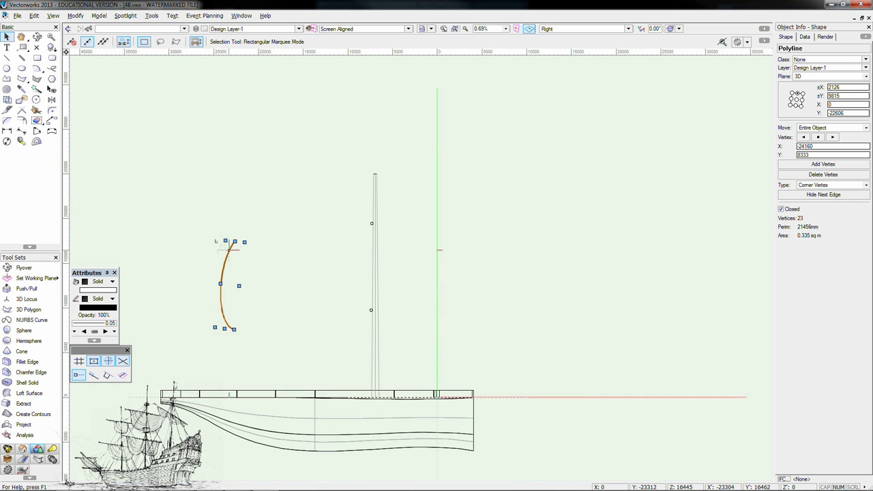
click(228, 250)
scroll(228, 250, up, 3)
drag(251, 219, 715, 160)
middle_drag(753, 318, 494, 268)
scroll(548, 205, down, 2)
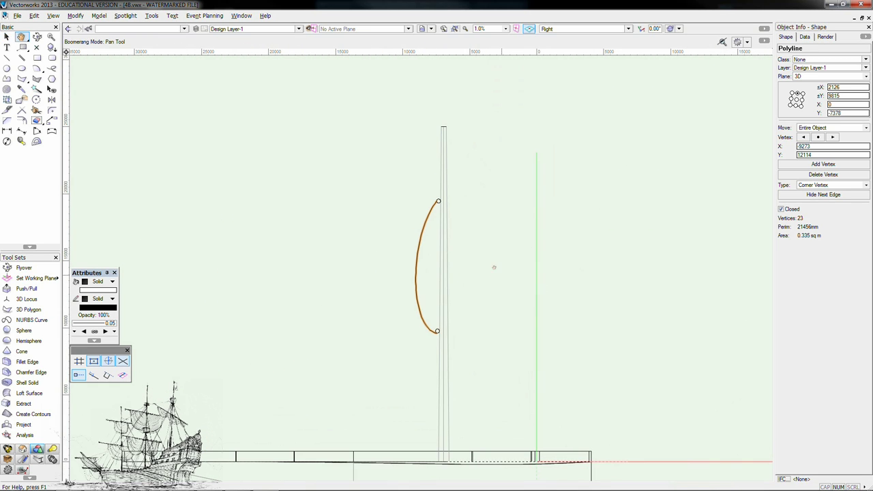
Step: Shrink the sail arc to about 1408 by 7699 mm and align its upper end with the upper yard
drag(412, 330, 409, 304)
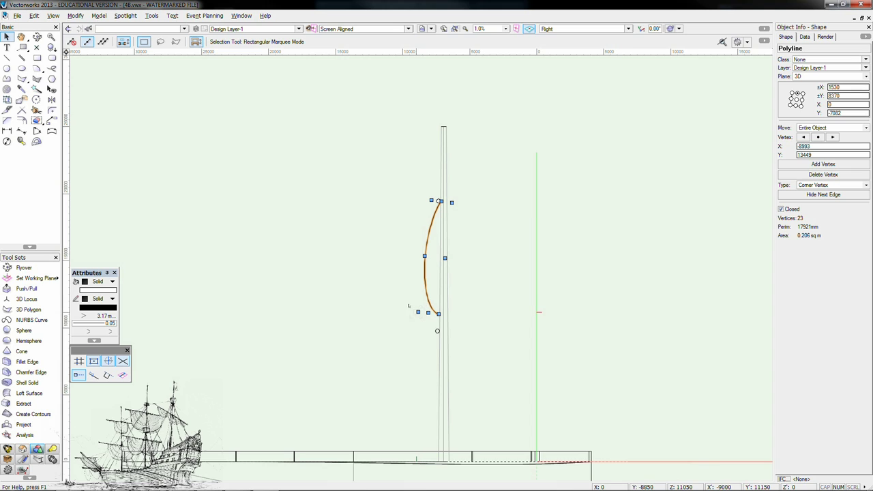
scroll(438, 204, up, 1)
middle_drag(438, 204, 407, 222)
scroll(408, 223, down, 1)
drag(387, 329, 391, 320)
scroll(395, 220, up, 2)
click(391, 216)
drag(431, 212, 423, 211)
scroll(488, 233, down, 3)
click(487, 261)
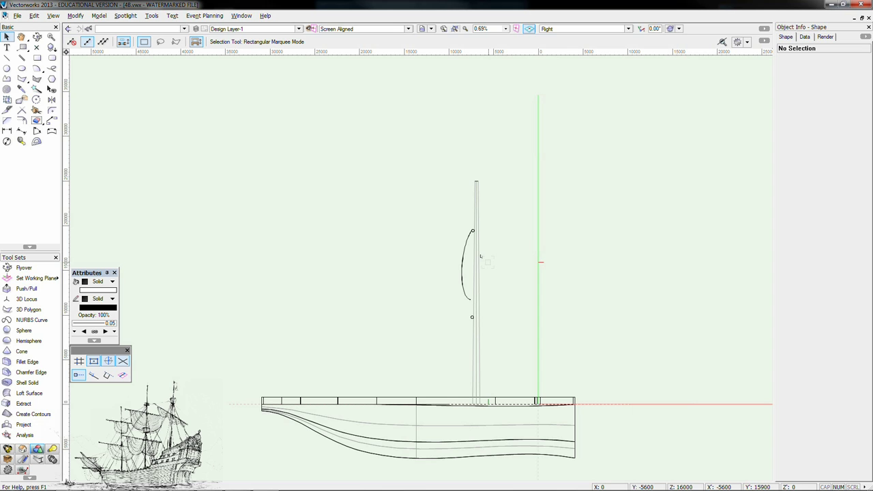
Step: Convert the sail arc to a NURBS curve
click(462, 258)
click(75, 15)
mouse_move(99, 176)
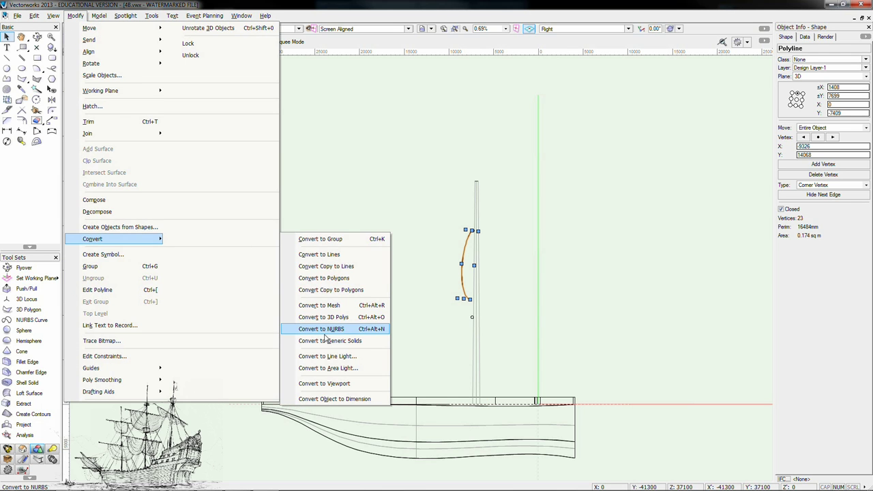
click(341, 329)
Step: Copy the sail curve along the yard in the plan view to X 2344 and X 4300
key(ctrl+5)
scroll(423, 297, up, 6)
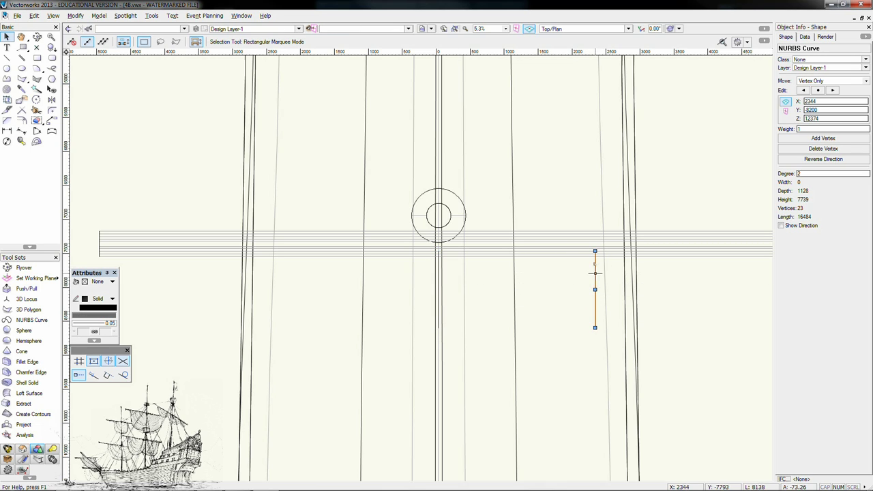
ctrl+drag(727, 273, 728, 273)
scroll(727, 274, down, 1)
middle_drag(716, 272, 547, 277)
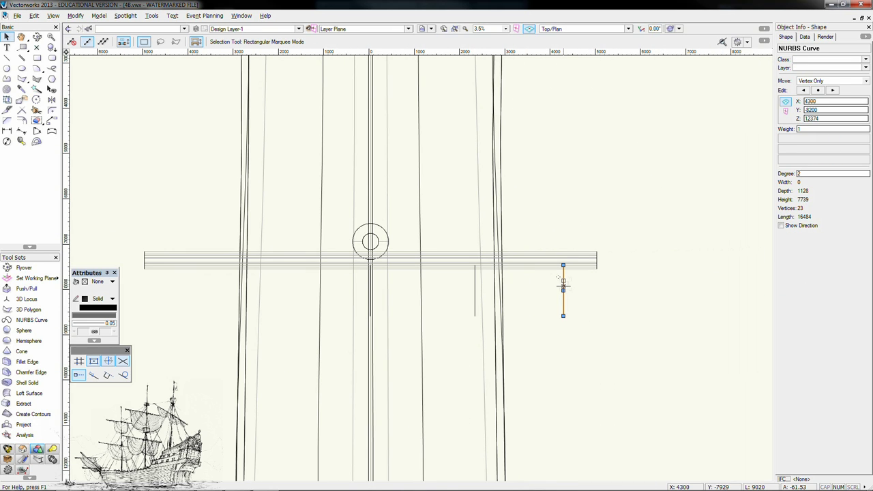
Step: Rotate the outermost sail curve outward about its end at the yard and shorten it to about 6999 mm tall
click(36, 100)
click(563, 266)
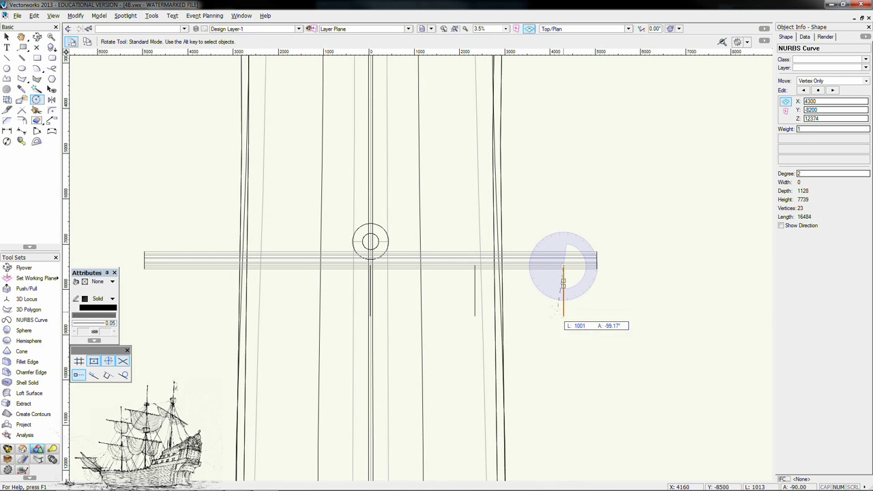
click(615, 294)
key(KP_2)
scroll(608, 308, down, 3)
middle_drag(631, 157, 507, 286)
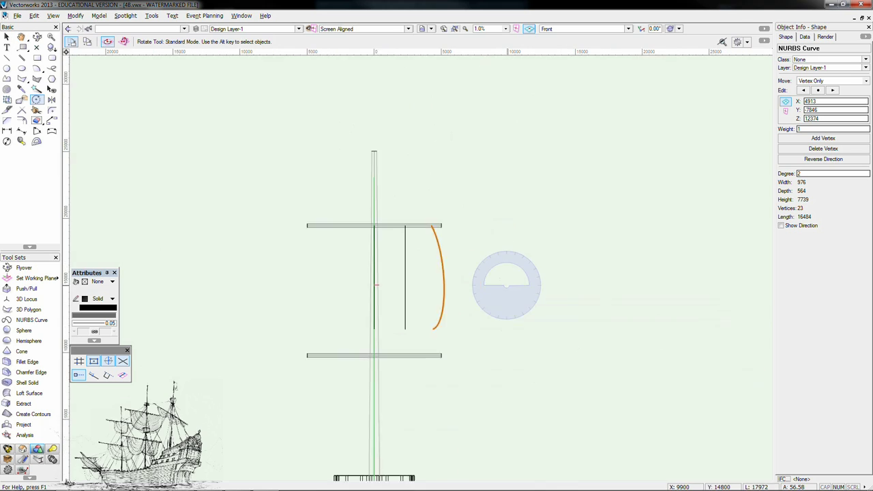
scroll(507, 286, up, 1)
key(x)
drag(406, 346, 403, 337)
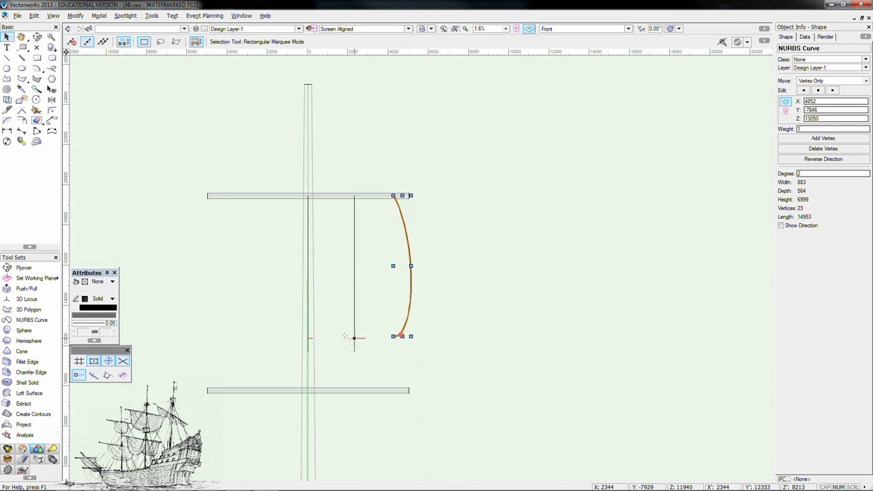
Step: Mirror copies of the two outer sail curves across the mast's vertical axis in the front view
alt+drag(416, 276, 331, 161)
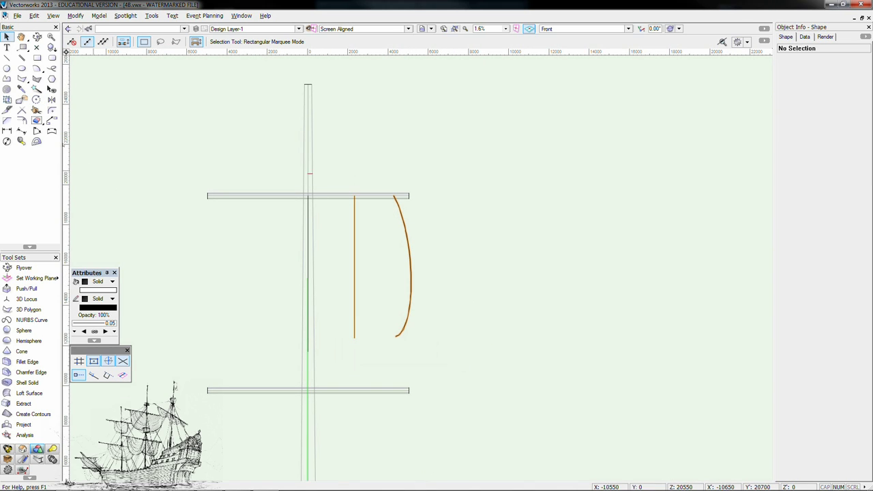
key(=)
click(308, 84)
click(309, 174)
key(x)
key(x)
Step: Try to loft a surface through all five sail curves and preview it in the right isometric view
key(KP_3)
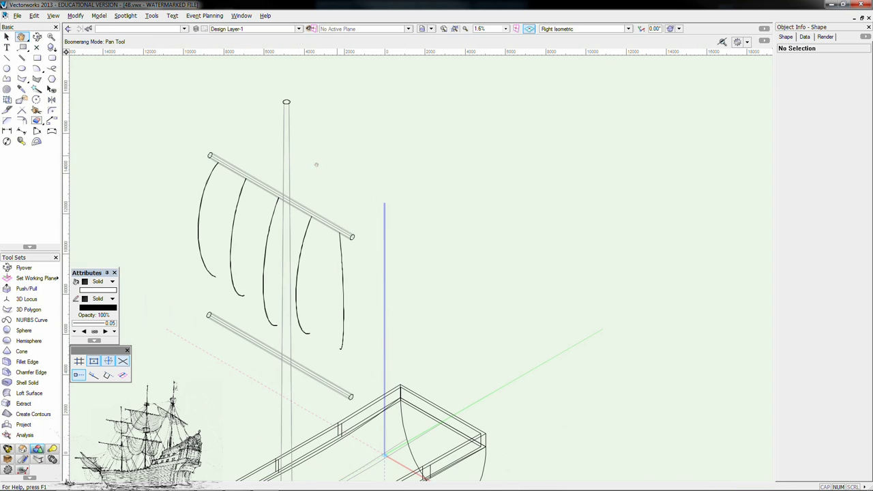
click(29, 394)
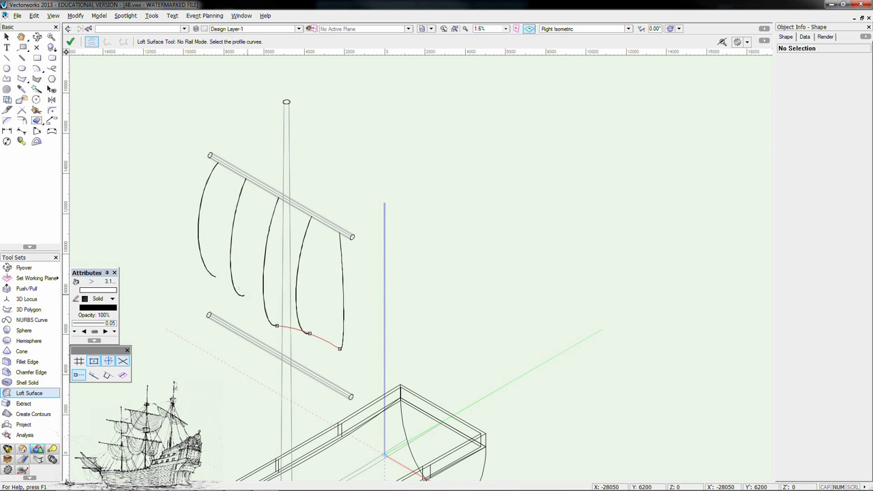
click(70, 41)
click(458, 286)
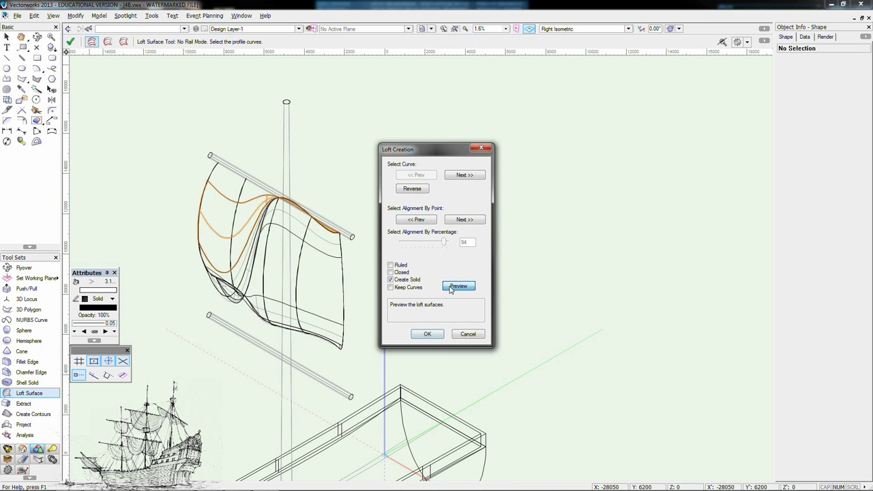
click(462, 334)
Step: Delete the two mirrored sail curves on the far side of the mast
key(x)
click(232, 263)
key(Delete)
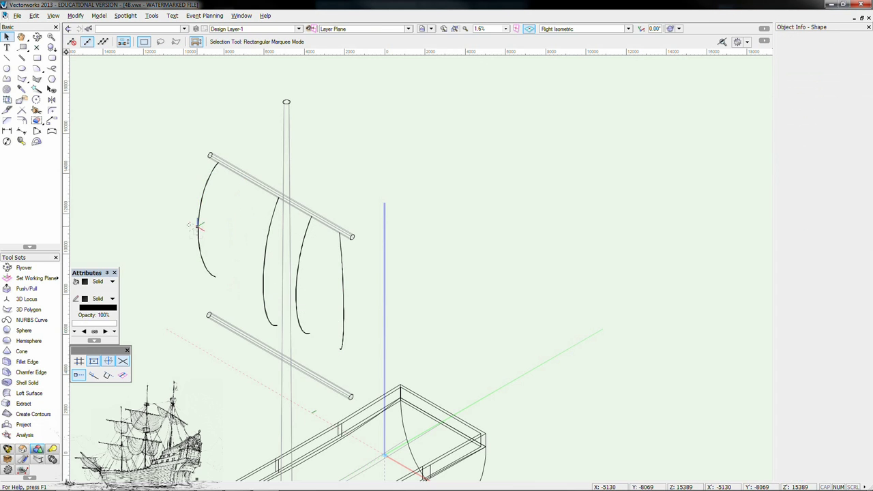
click(198, 226)
key(Delete)
Step: In the plan view, copy the straight sail curve at X 2344 across the mast to X -2299
key(KP_0)
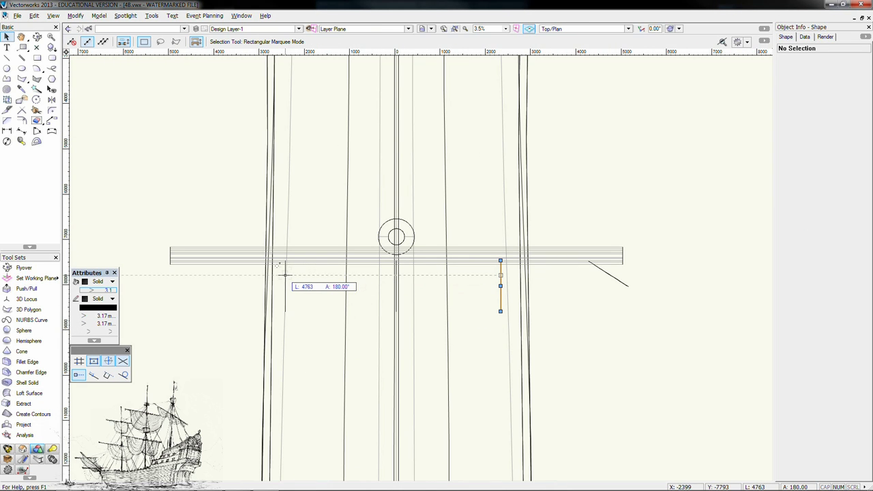
click(609, 275)
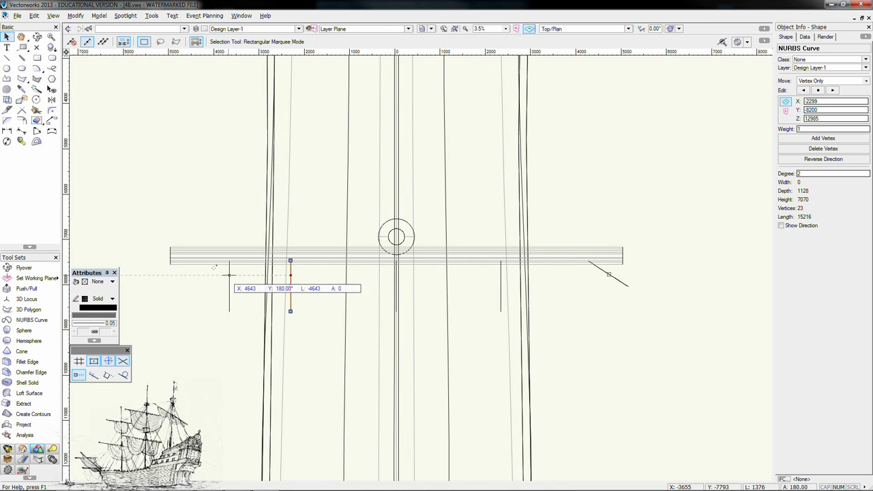
drag(204, 275, 210, 273)
key(alt+shift+r)
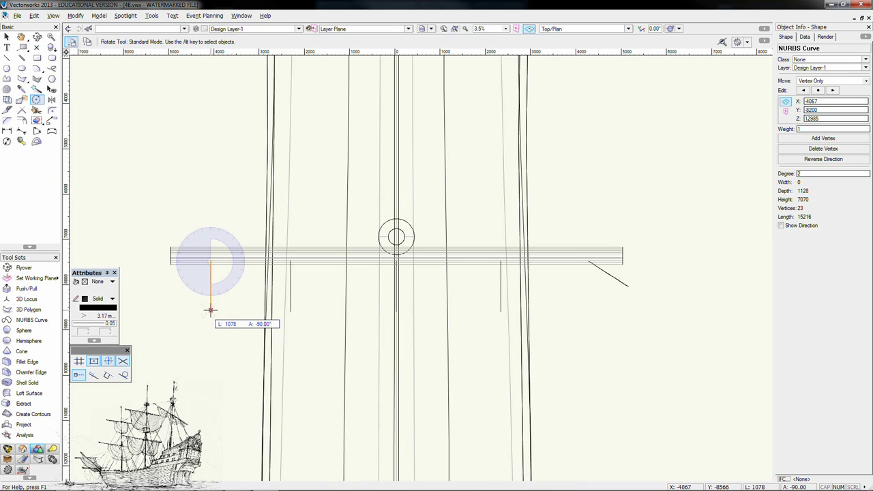
key(x)
click(429, 285)
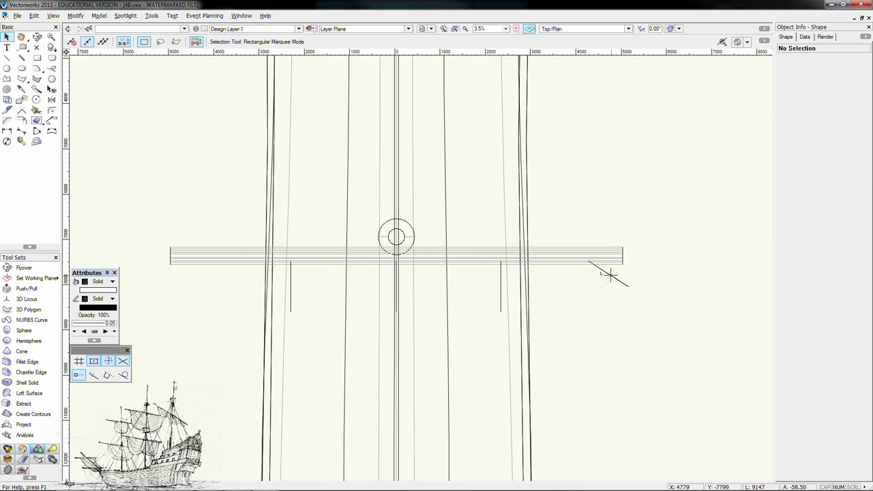
Step: Copy the slanted outer sail curve to the opposite end of the yard and rotate it outward about its yard end
ctrl+drag(234, 274, 234, 275)
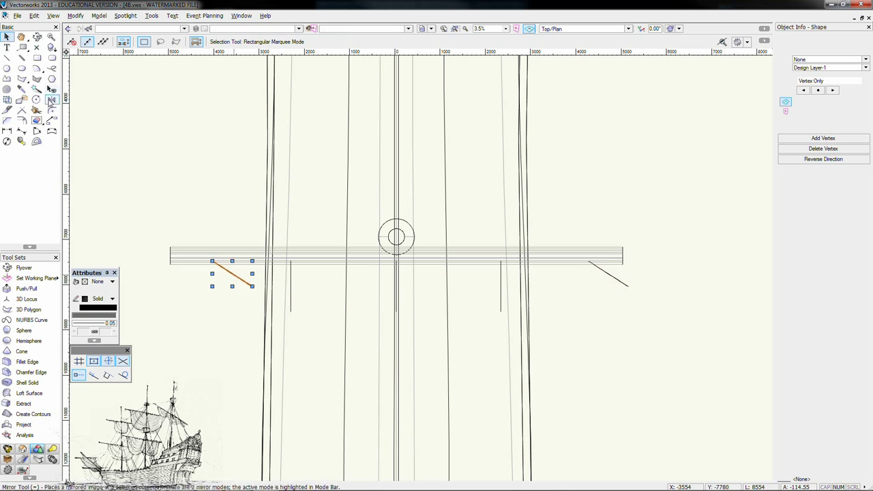
click(37, 99)
click(213, 262)
click(162, 292)
key(x)
Step: Try again to loft the sail through the five curves, including the recreated pair, and preview the result
key(KP_2)
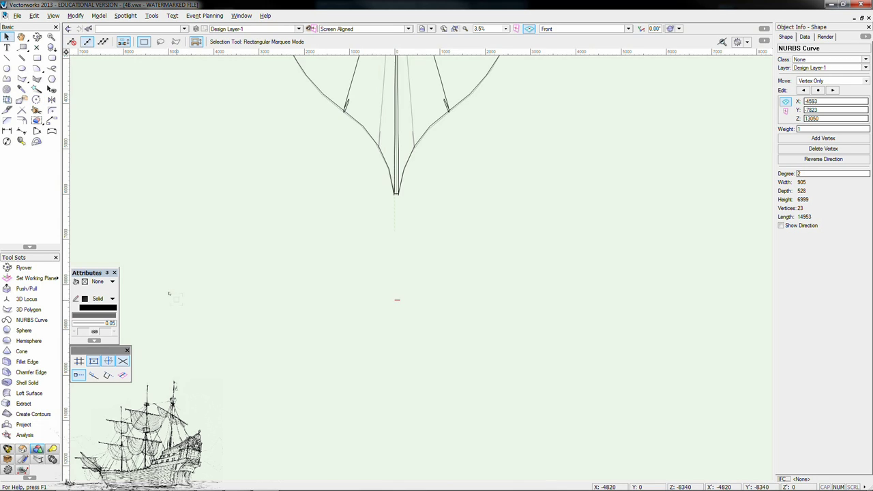
scroll(170, 294, down, 3)
middle_drag(260, 108, 381, 367)
key(KP_3)
scroll(367, 281, up, 2)
middle_drag(291, 371, 380, 409)
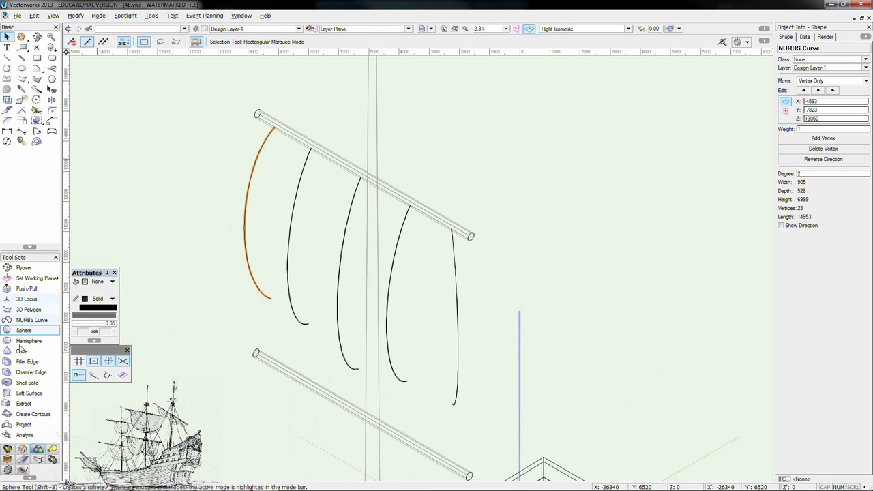
click(29, 393)
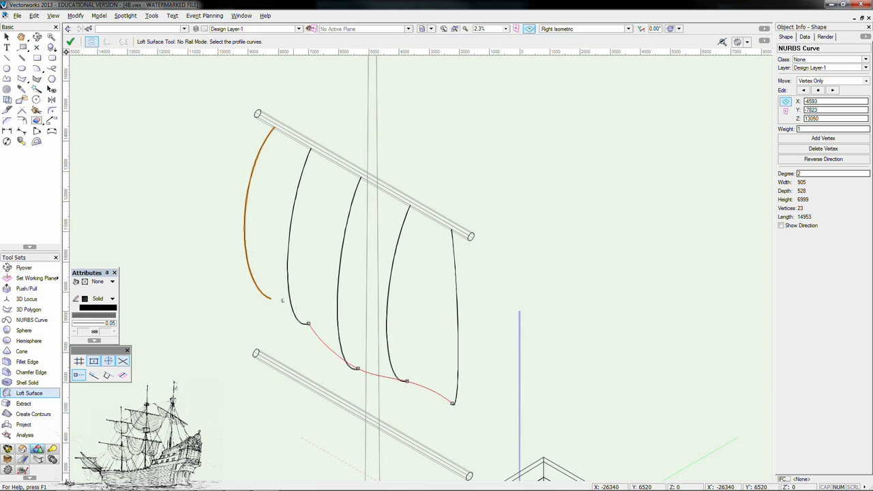
click(70, 41)
drag(423, 150, 606, 134)
click(641, 271)
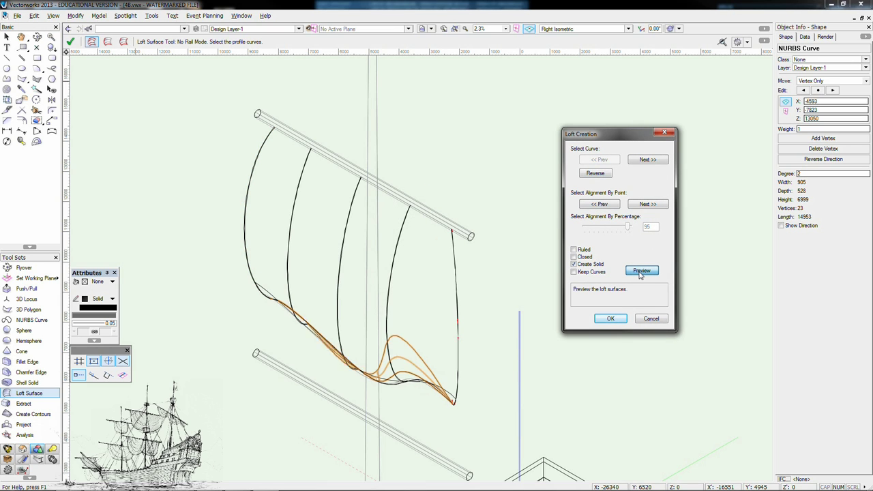
key(Escape)
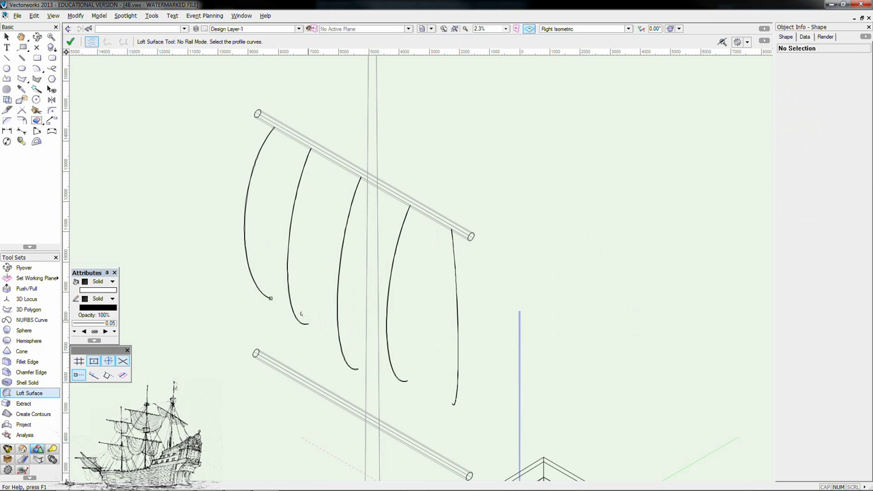
Step: Try to loft only the three sail curves from the far yard end to the mast and preview the surface
click(70, 41)
click(681, 298)
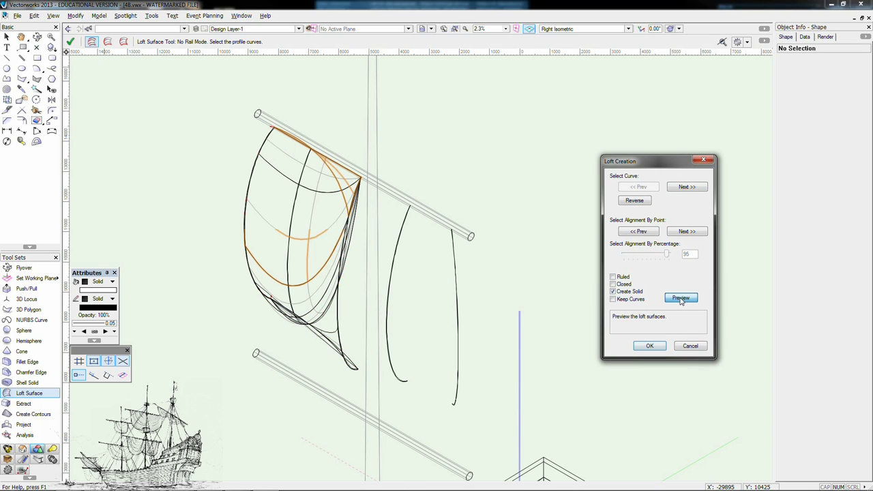
click(690, 346)
Step: Loft a solid strip between the two sail curves nearest the far yard end, keeping the profile curves
click(73, 46)
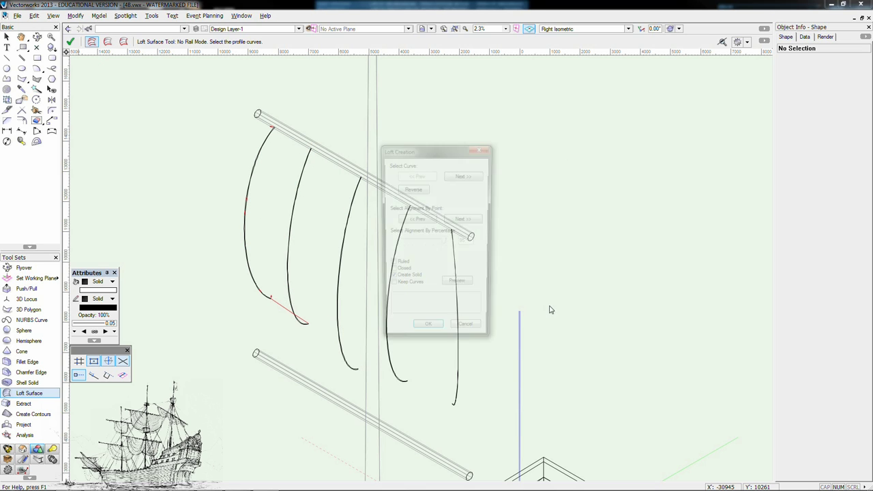
click(450, 290)
click(427, 335)
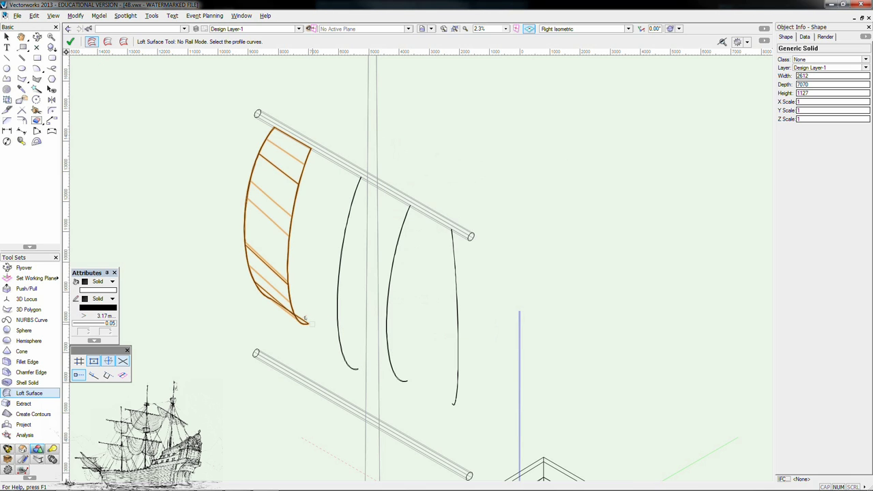
Step: Move the lofted strip aside to check the curves beneath it and undo the move
key(x)
click(138, 249)
drag(284, 171, 142, 140)
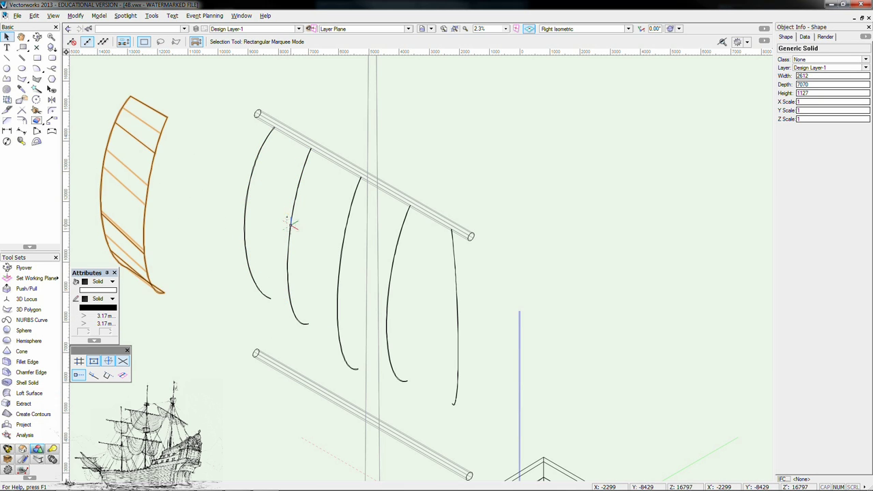
key(ctrl+z)
Step: Create a design layer named Sails while keeping Design Layer-1 active, and assign the lofted strip to Sails
click(196, 28)
click(292, 307)
click(282, 305)
text(Sails)
key(Return)
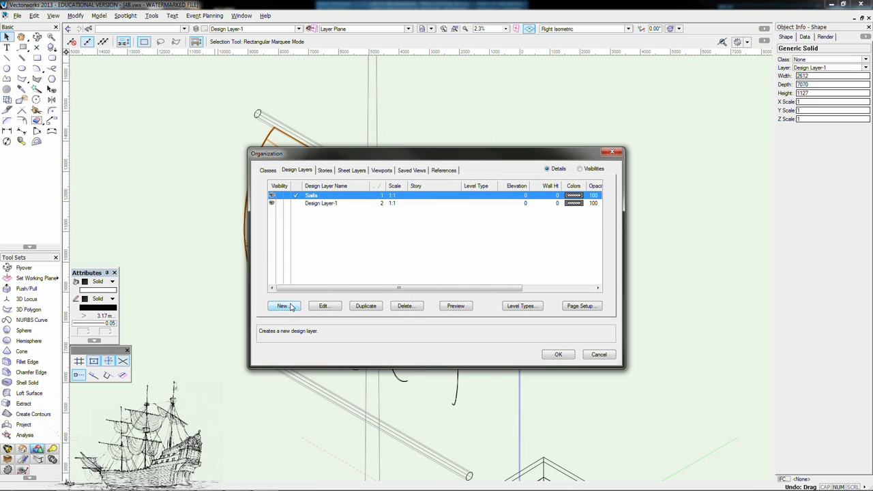
click(296, 203)
key(Return)
click(719, 76)
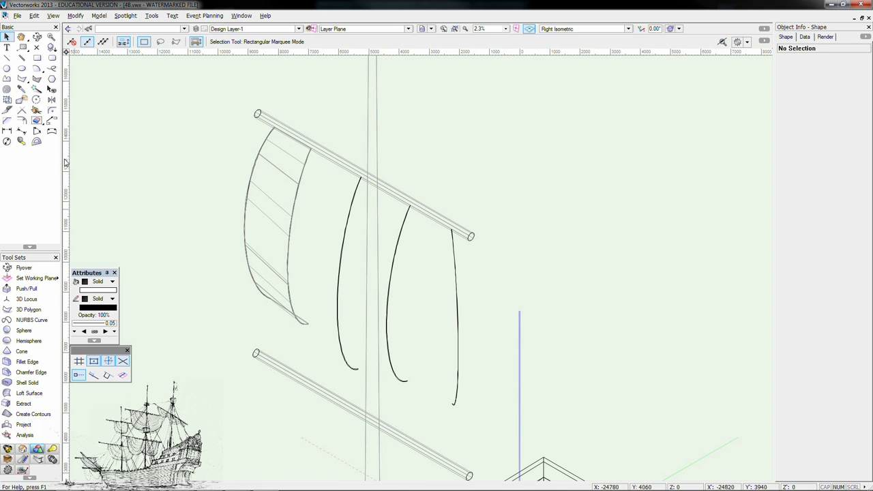
Step: Loft solid sail strips between the second and middle curves and between the two curves at the near yard end
click(30, 393)
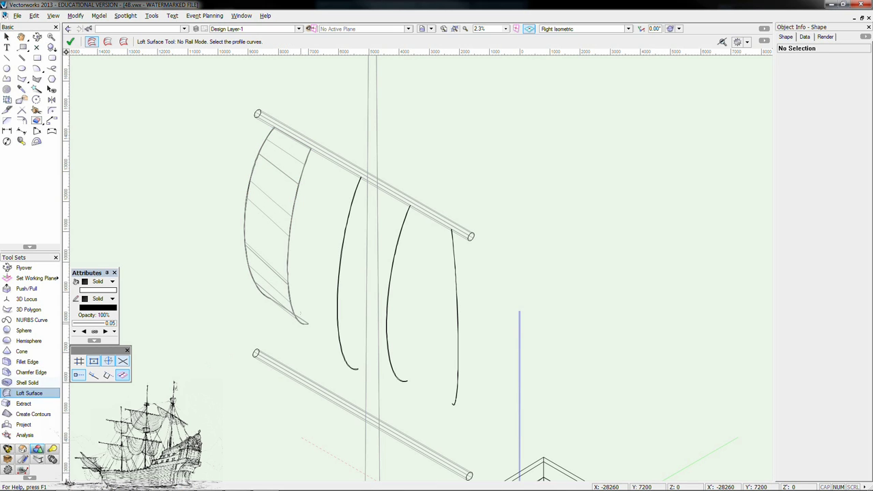
click(70, 41)
key(Return)
click(454, 404)
click(71, 41)
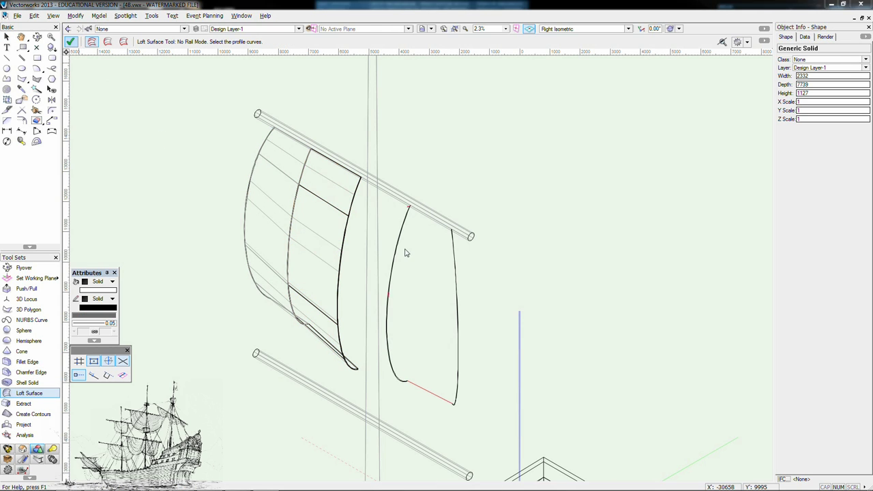
click(422, 327)
Step: Select the two new lofted strips and assign them to the Sails layer
key(x)
click(350, 361)
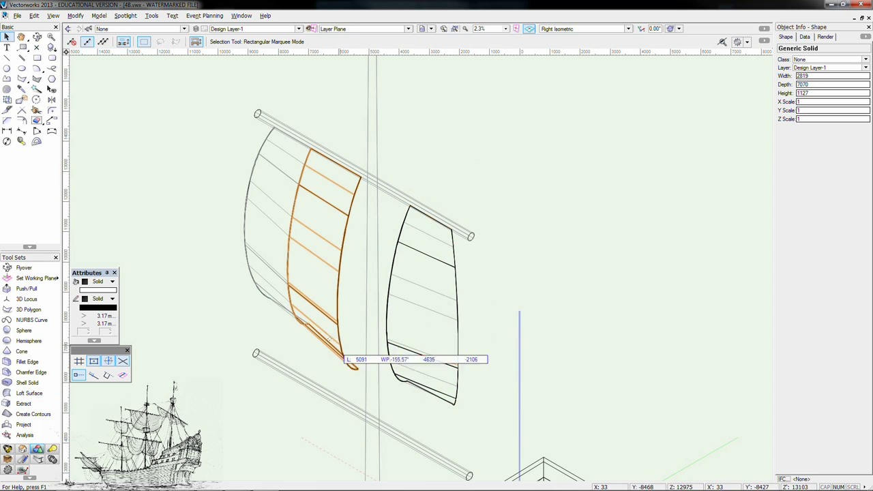
shift+click(388, 335)
click(831, 68)
click(812, 77)
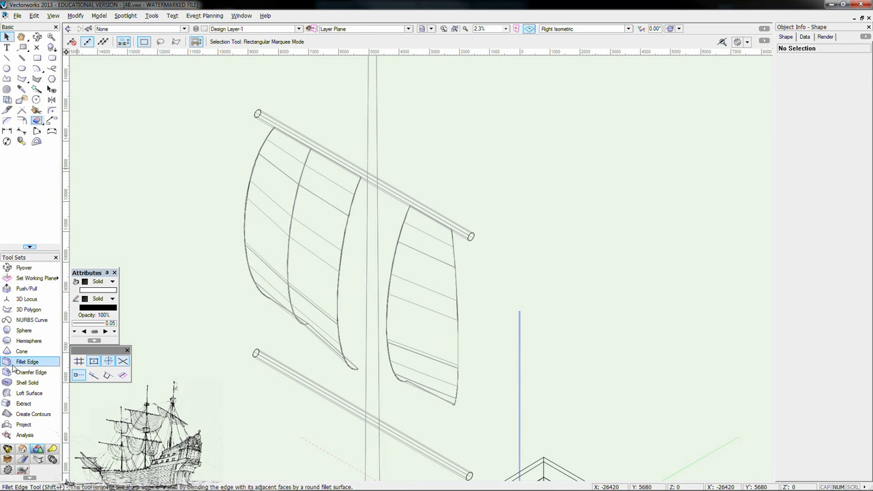
Step: Loft the remaining sail strip between the middle and fourth curves and place it on the Sails layer
click(28, 393)
click(70, 42)
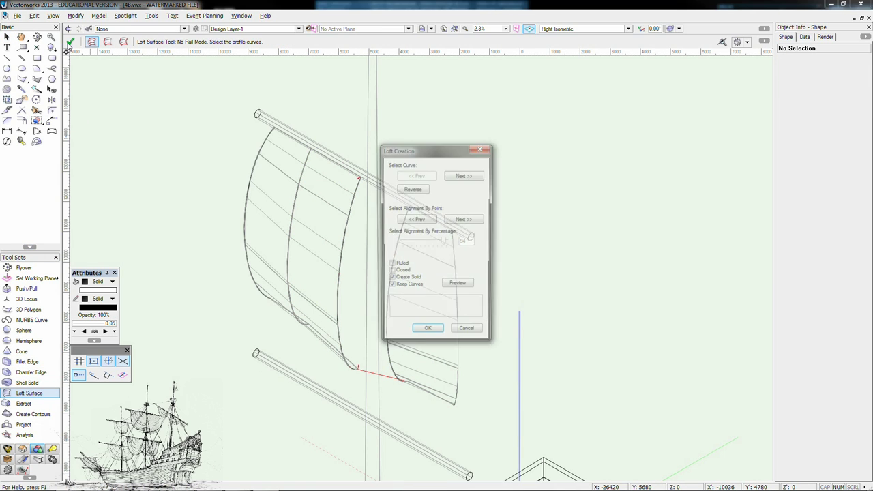
click(473, 334)
key(ctrl+z)
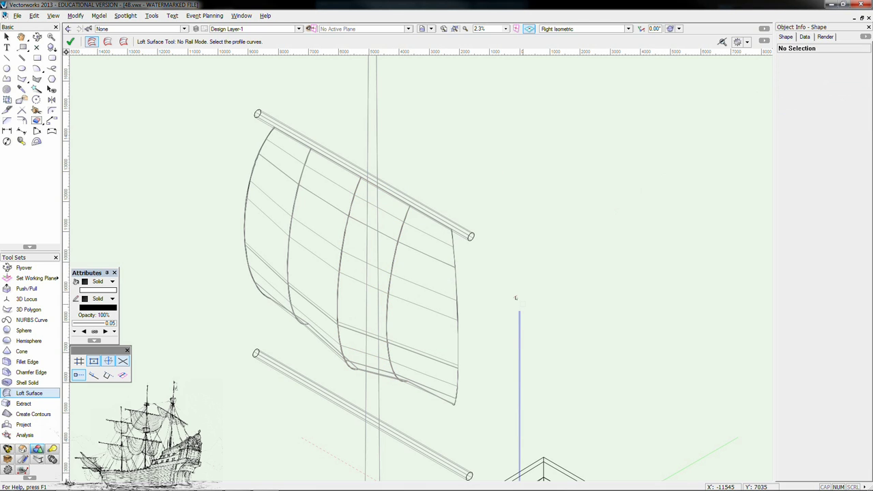
Step: Delete the leftover sail profile curves from Design Layer-1
key(x)
drag(208, 121, 537, 427)
key(Delete)
Step: On the Sails layer, combine all the lofted strips into one solid with Add Solids and show it shaded
click(298, 28)
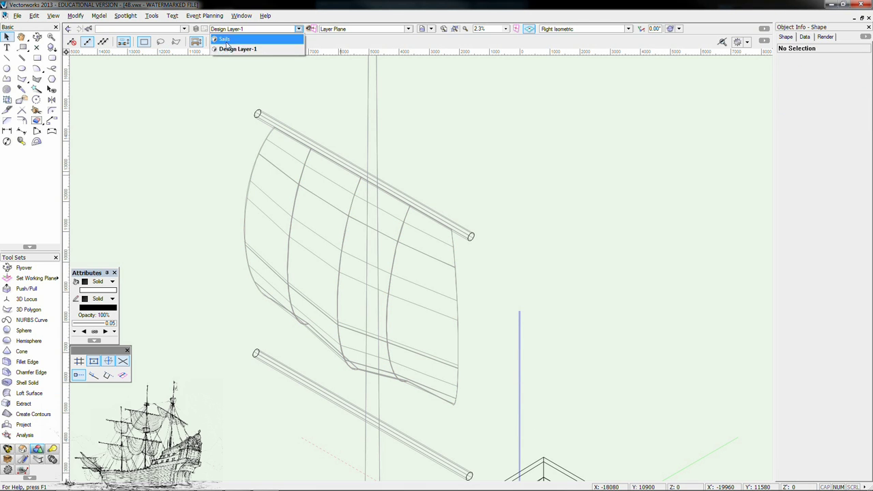
click(253, 38)
key(ctrl+a)
right_click(318, 221)
click(348, 253)
key(ctrl+shift+g)
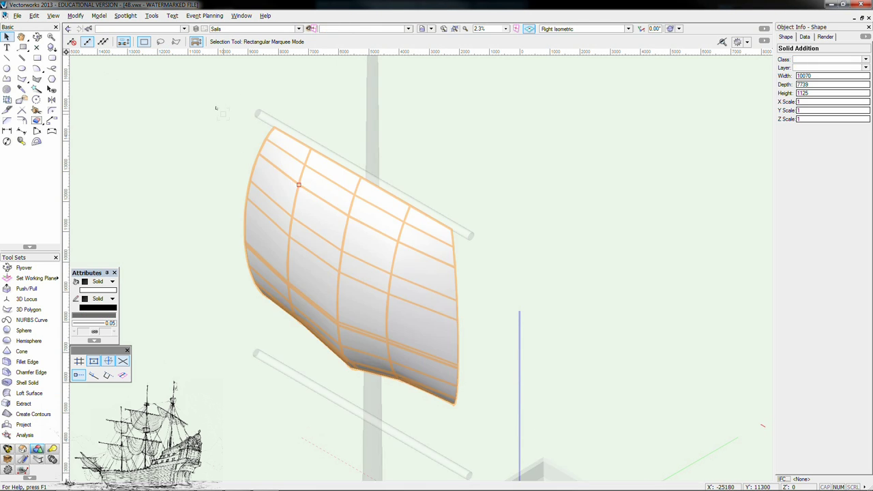
Step: Return to wireframe, then assign the combined sail to Design Layer-1 and make that layer active
key(ctrl+shift+w)
click(818, 88)
click(298, 29)
click(258, 49)
scroll(206, 193, down, 2)
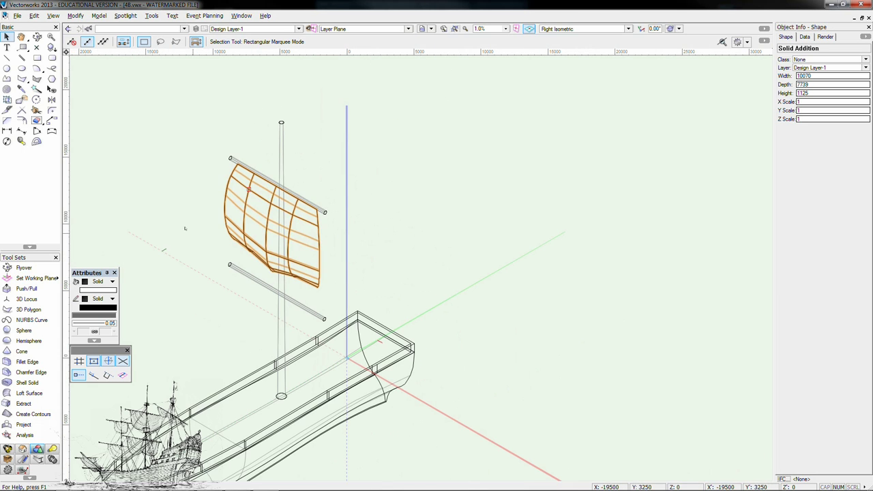